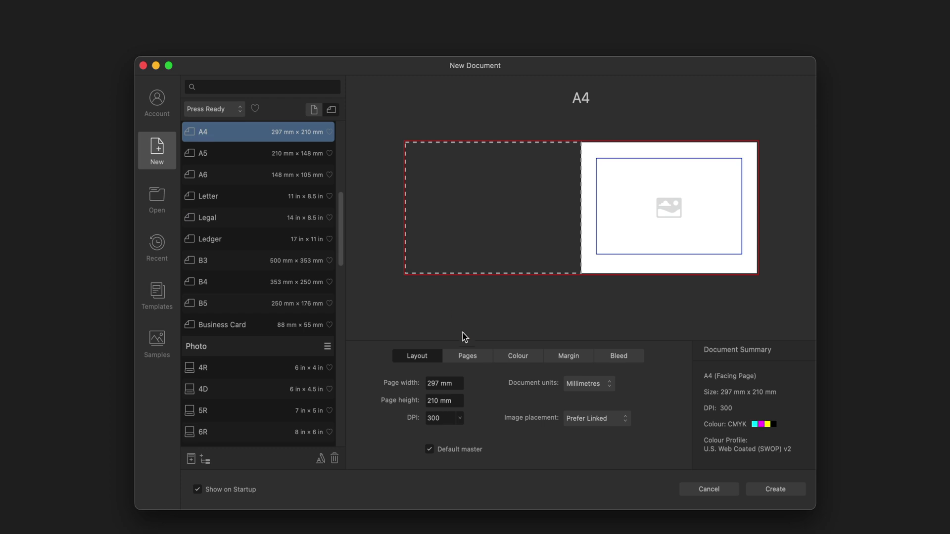
Create a new single-page A4 landscape document, 297 × 210 mm at 300 DPI, with facing pages turned off.
{"action": "left_click", "coordinate": [460, 355]}
{"action": "left_click", "coordinate": [448, 380]}
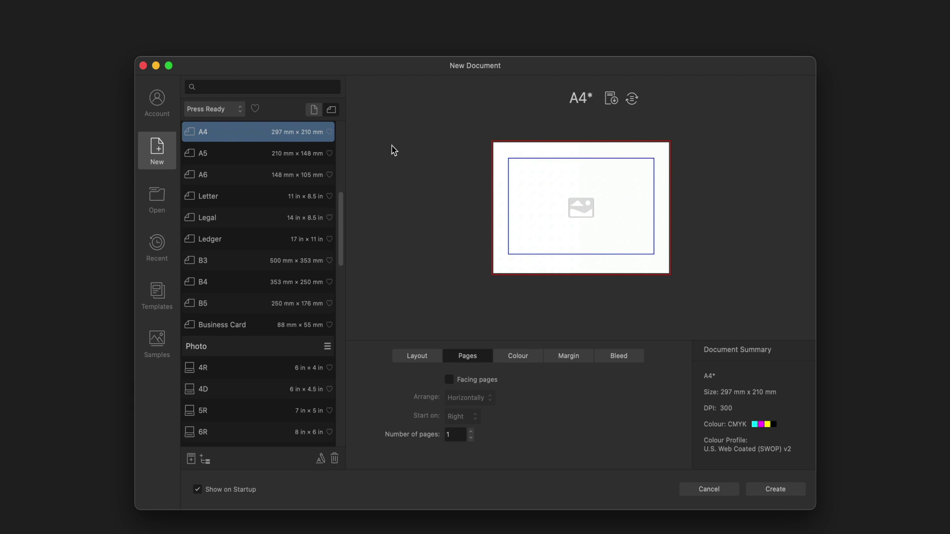
{"action": "left_click", "coordinate": [315, 111]}
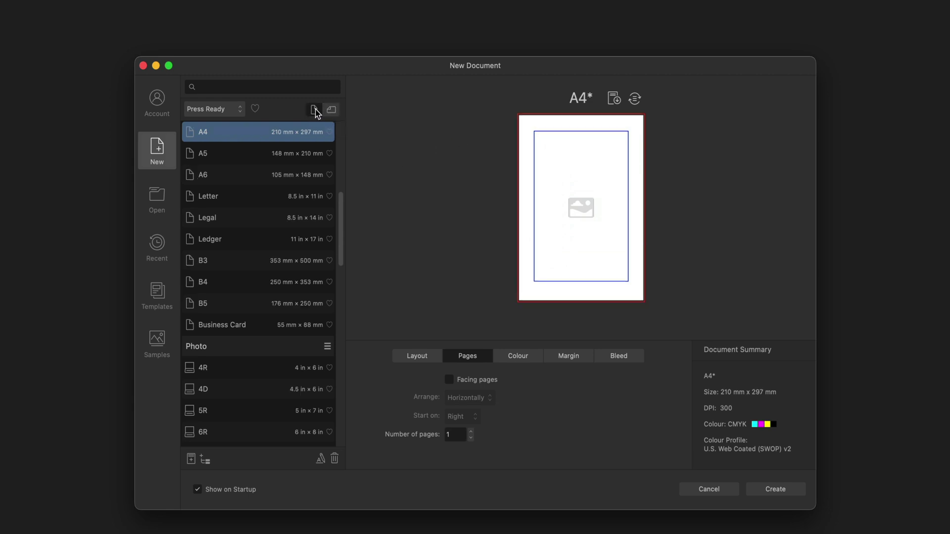
{"action": "left_click", "coordinate": [332, 111]}
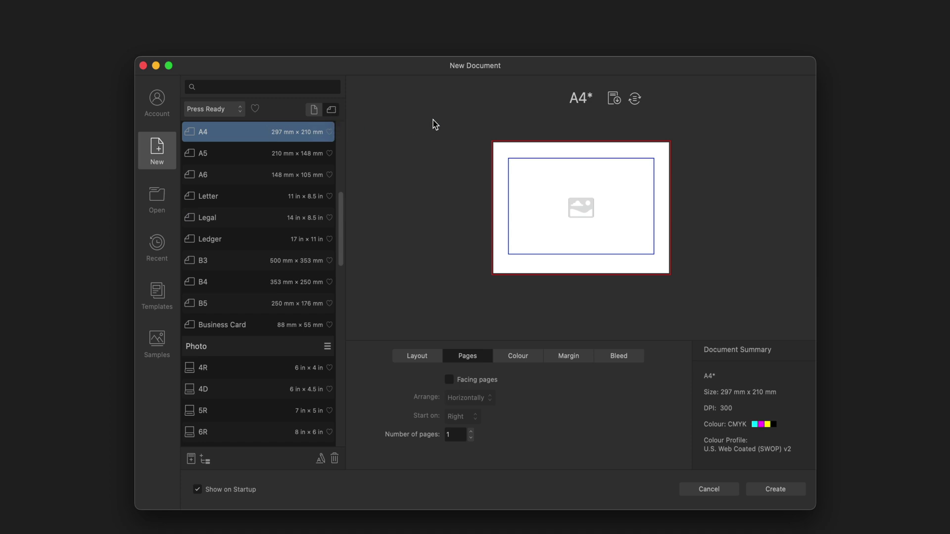
{"action": "left_click", "coordinate": [414, 354]}
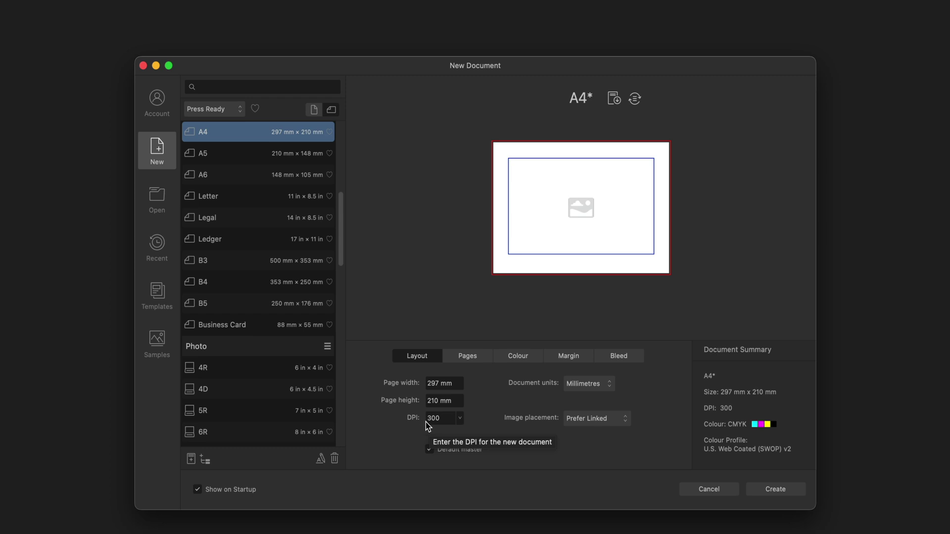
{"action": "left_click", "coordinate": [774, 489]}
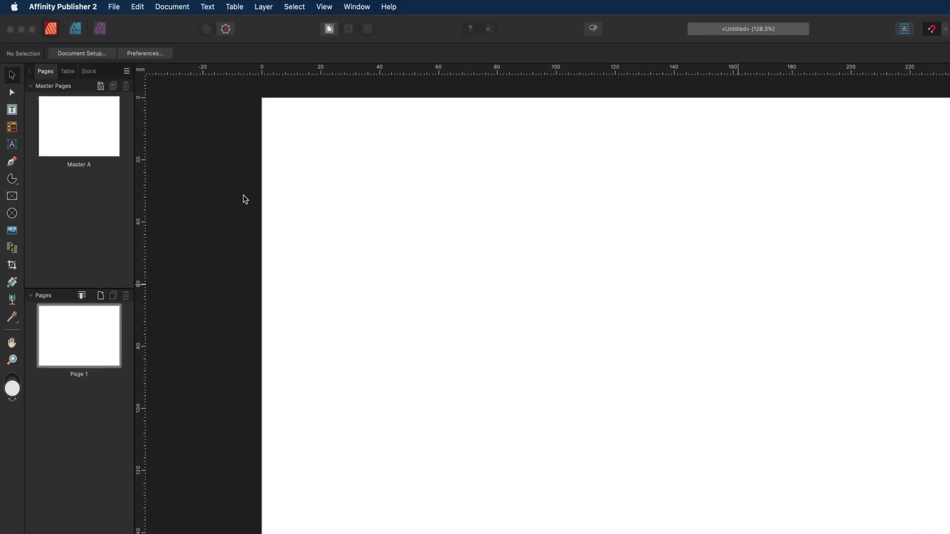
Search the Pixabay stock images for "cartoon backgroun".
{"action": "left_click", "coordinate": [89, 73]}
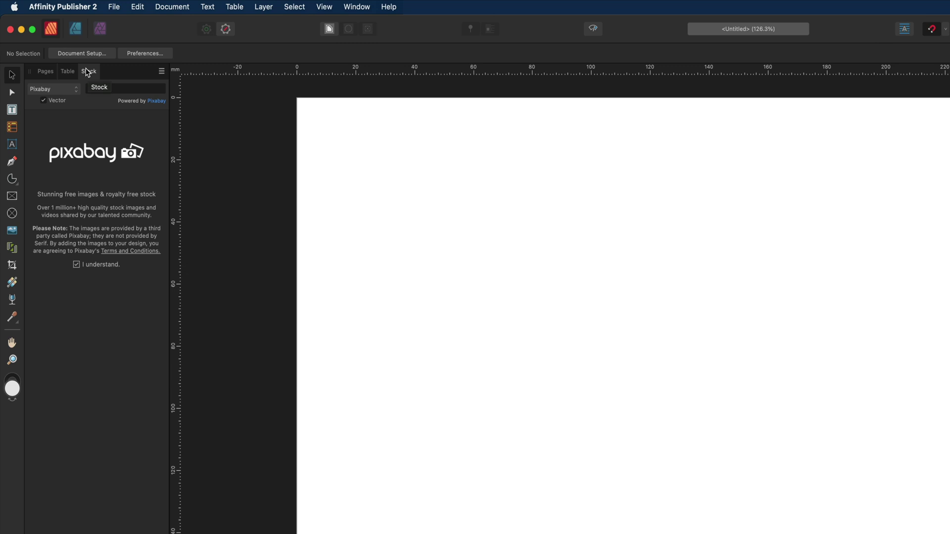
{"action": "left_click", "coordinate": [350, 8]}
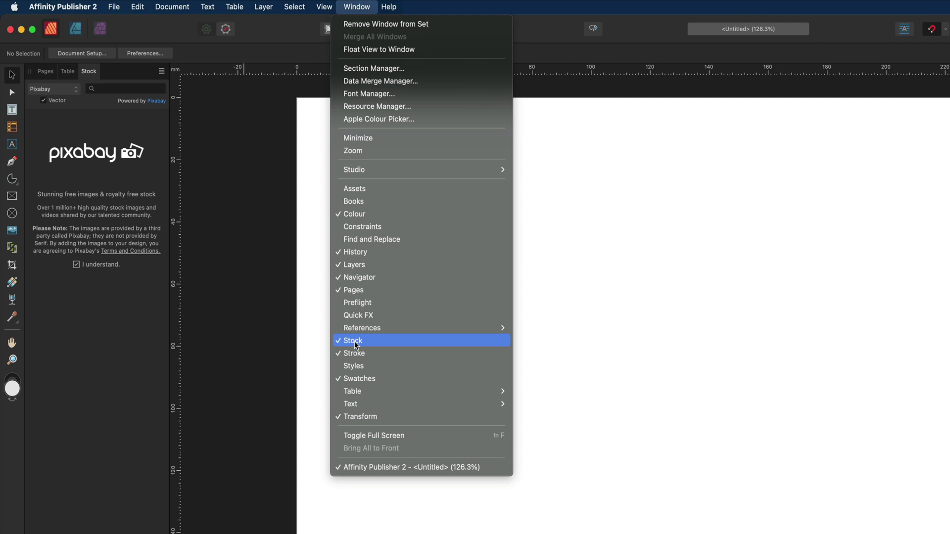
{"action": "left_click", "coordinate": [157, 270]}
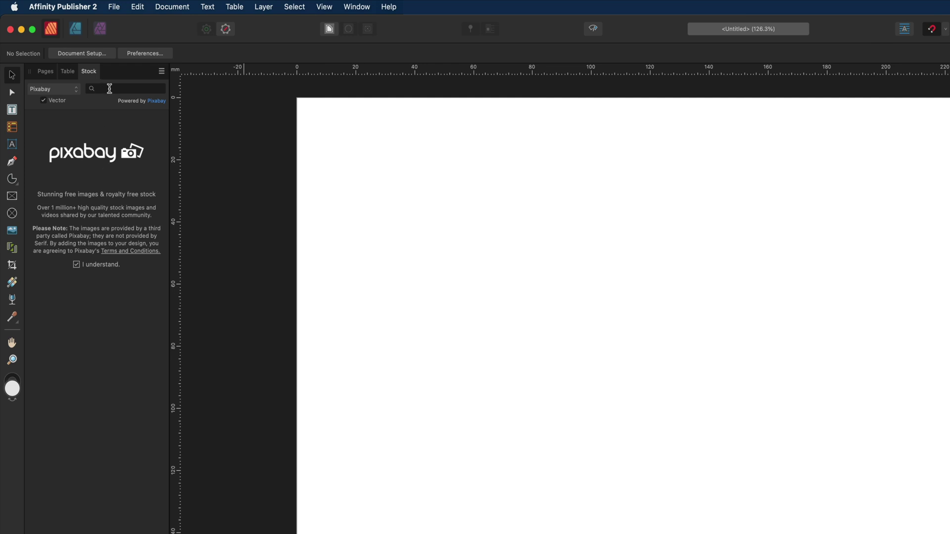
{"action": "left_click", "coordinate": [126, 88]}
{"action": "type", "text": "cartoon backgroun"}
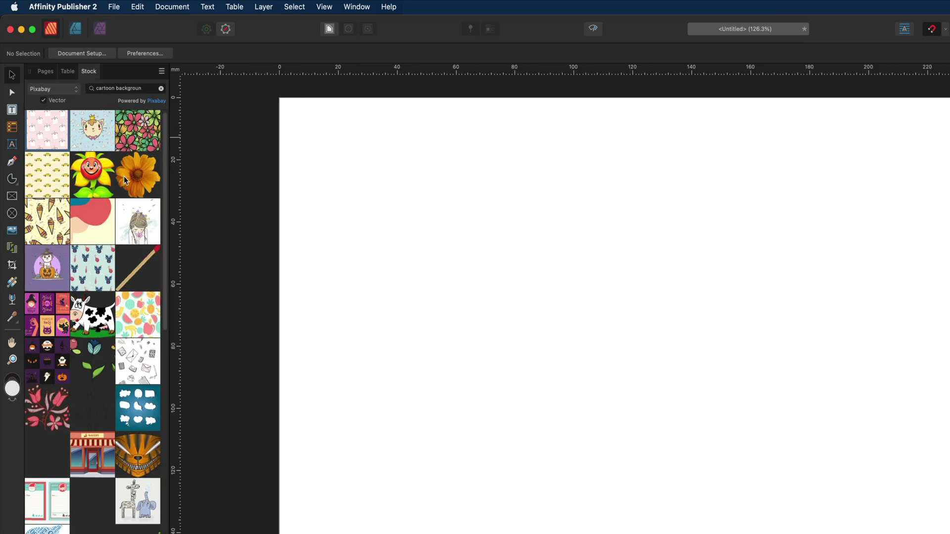
Place the stock image of a pink tree in a sunny green landscape on the page.
{"action": "scroll", "coordinate": [124, 177], "scroll_direction": "down", "scroll_amount": 5}
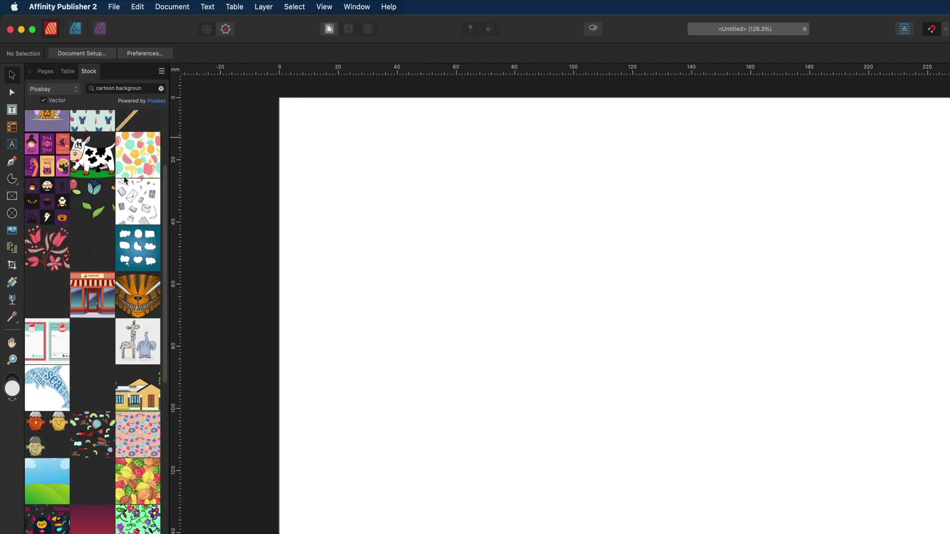
{"action": "scroll", "coordinate": [124, 176], "scroll_direction": "down", "scroll_amount": 10}
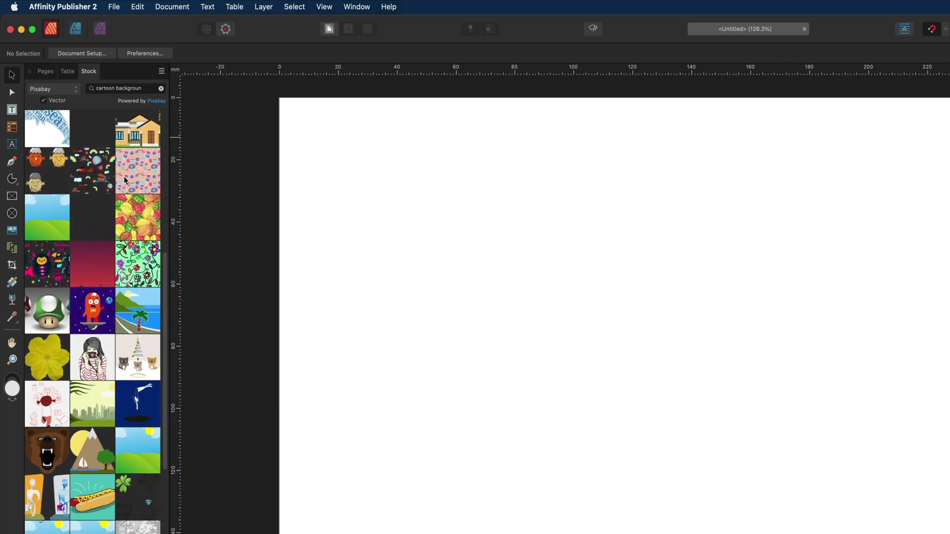
{"action": "scroll", "coordinate": [123, 176], "scroll_direction": "down", "scroll_amount": 1}
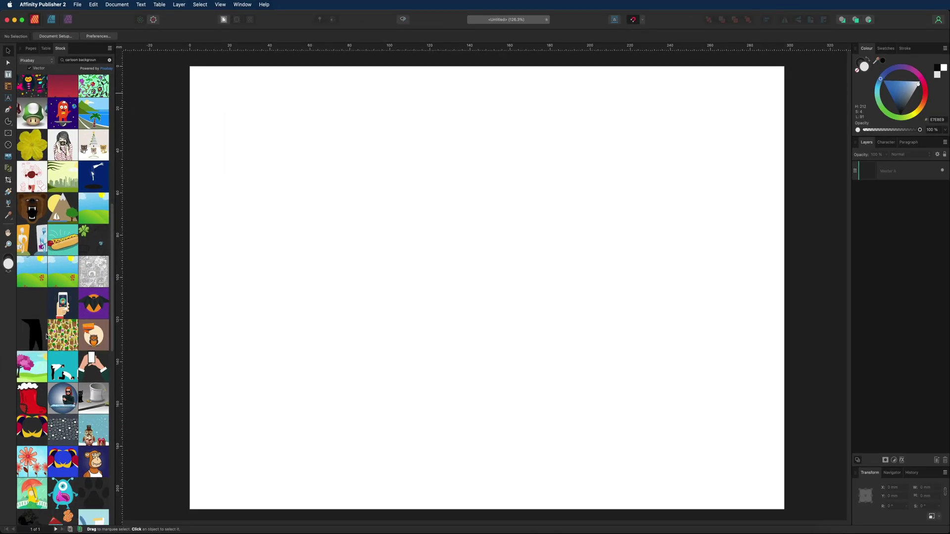
{"action": "left_click_drag", "start_coordinate": [28, 367], "coordinate": [291, 285]}
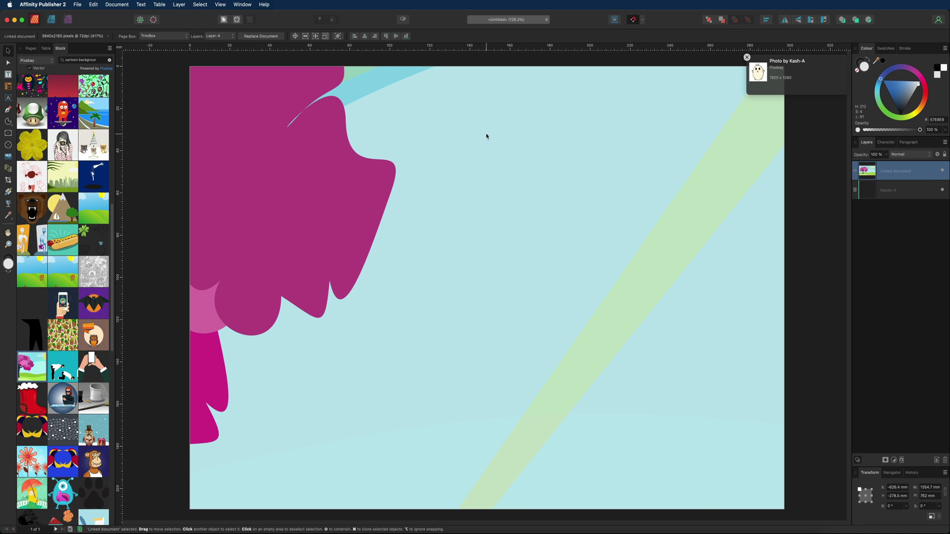
Scale the tree background to about 373 × 210 mm, position it to cover the whole page, and lock its layer.
{"action": "key", "text": "super+minus"}
{"action": "key", "text": "super+minus"}
{"action": "key", "text": "super+minus"}
{"action": "key", "text": "super+minus"}
{"action": "key", "text": "super+minus"}
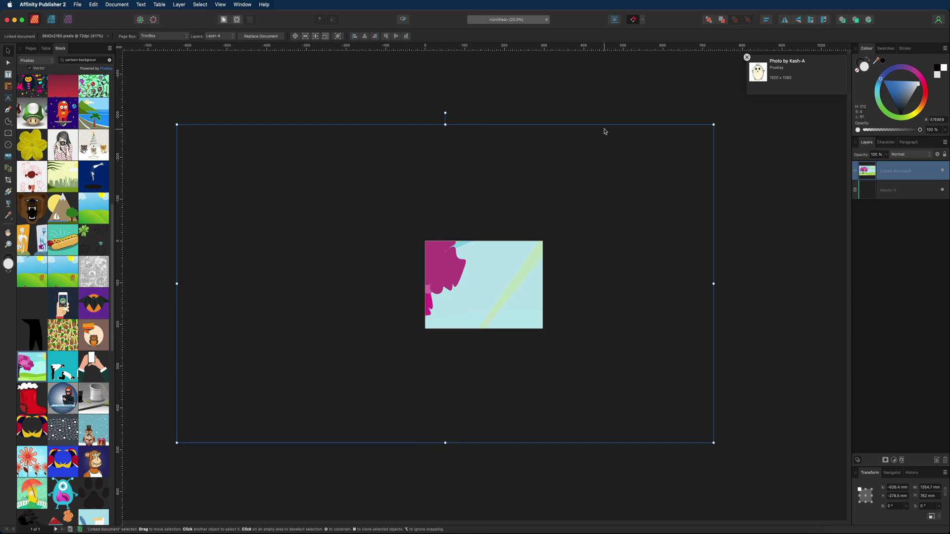
{"action": "left_click_drag", "start_coordinate": [713, 125], "coordinate": [528, 271]}
{"action": "left_click_drag", "start_coordinate": [485, 277], "coordinate": [511, 277]}
{"action": "left_click_drag", "start_coordinate": [202, 442], "coordinate": [409, 348]}
{"action": "left_click_drag", "start_coordinate": [484, 292], "coordinate": [505, 296]}
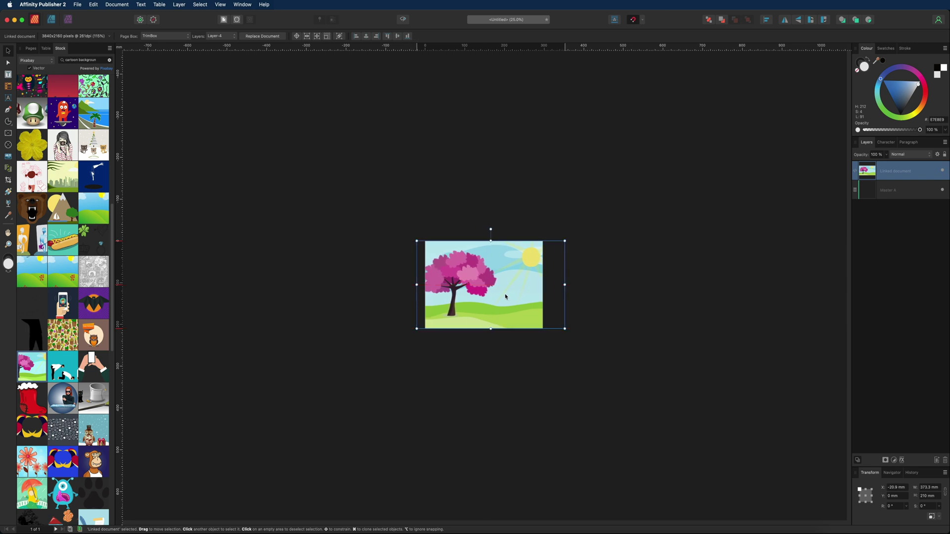
{"action": "key", "text": "super+alt+0"}
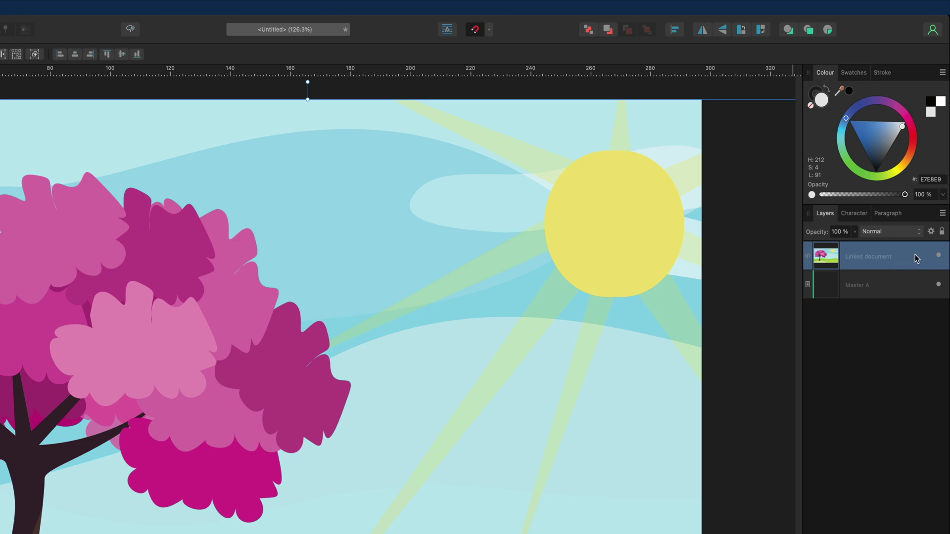
{"action": "left_click", "coordinate": [930, 256]}
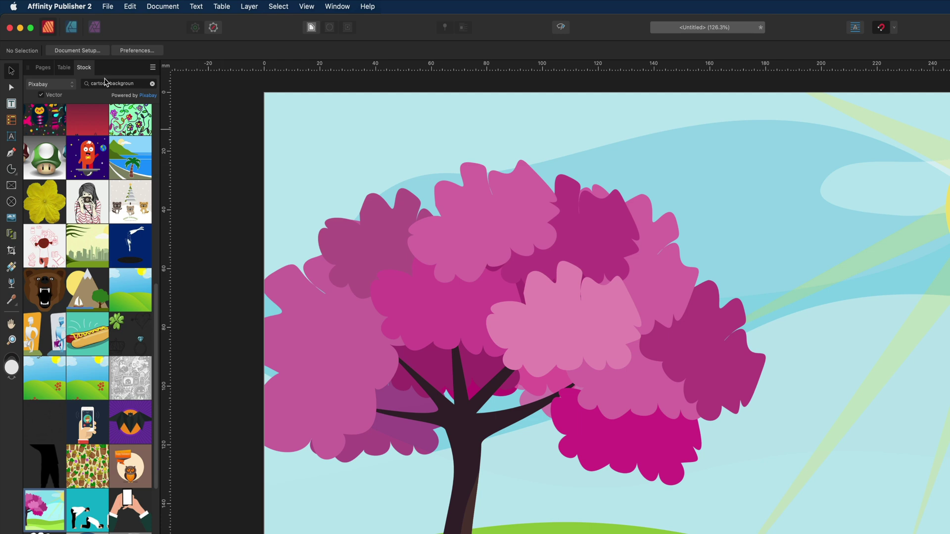
Search the Pixabay stock images for "Kids cartoon" and place the picture of stacked cartoon children on the page.
{"action": "left_click_drag", "start_coordinate": [136, 83], "coordinate": [86, 87]}
{"action": "type", "text": "Kids cartoon"}
{"action": "key", "text": "Return"}
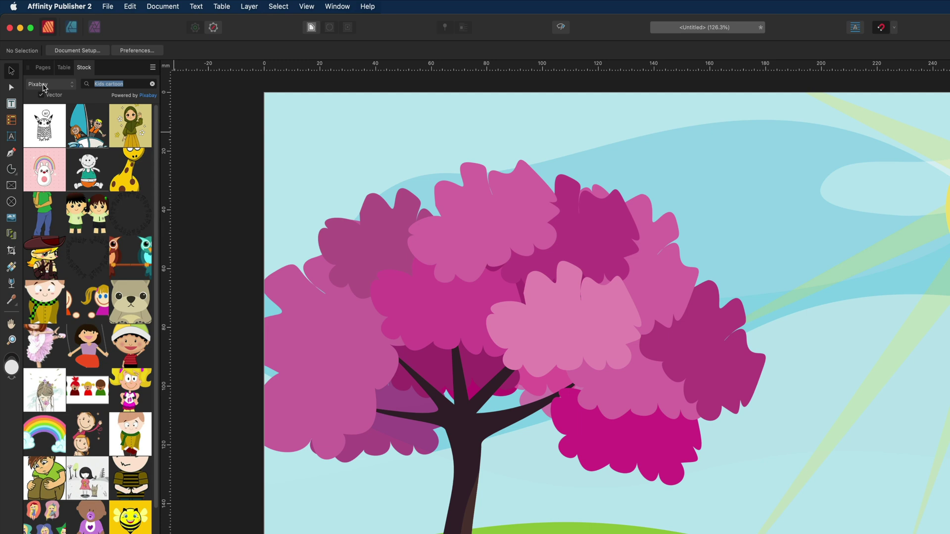
{"action": "left_click", "coordinate": [65, 86]}
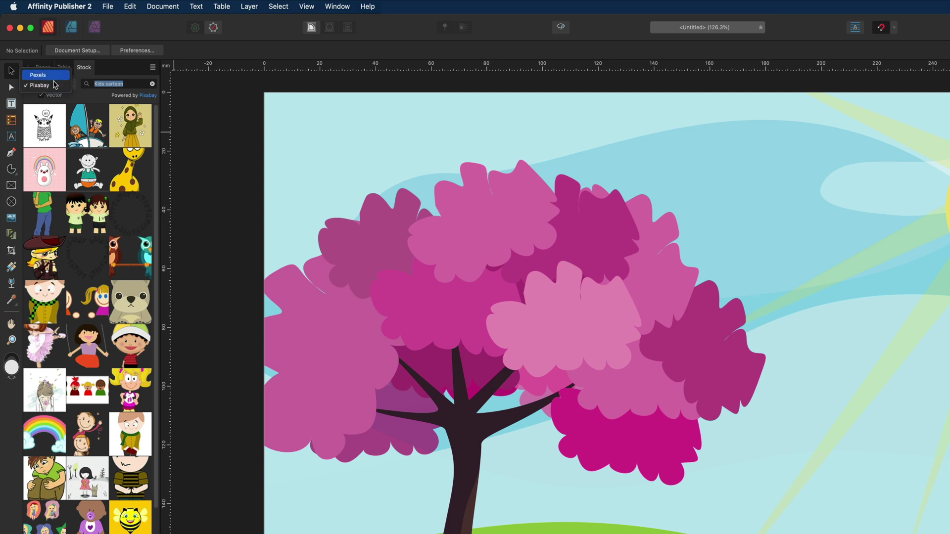
{"action": "left_click", "coordinate": [38, 86]}
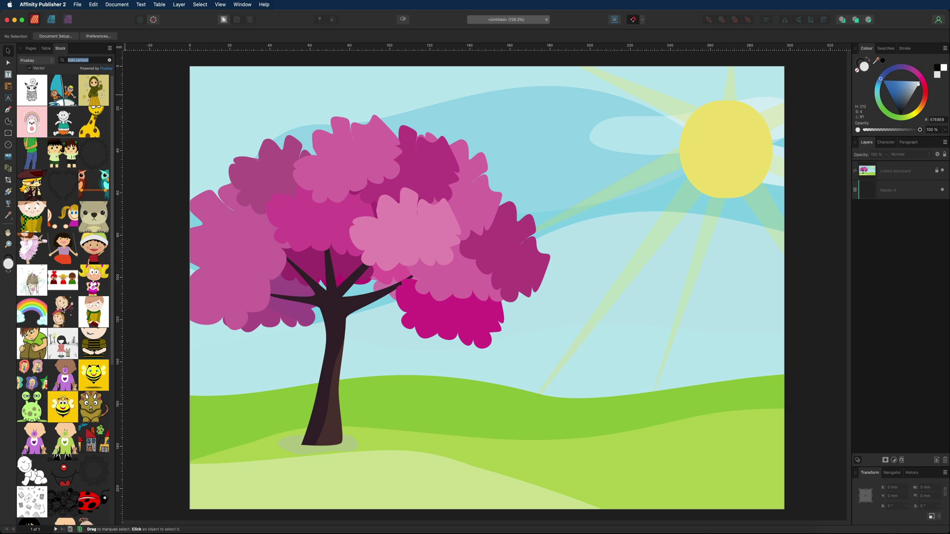
{"action": "left_click_drag", "start_coordinate": [63, 312], "coordinate": [480, 262]}
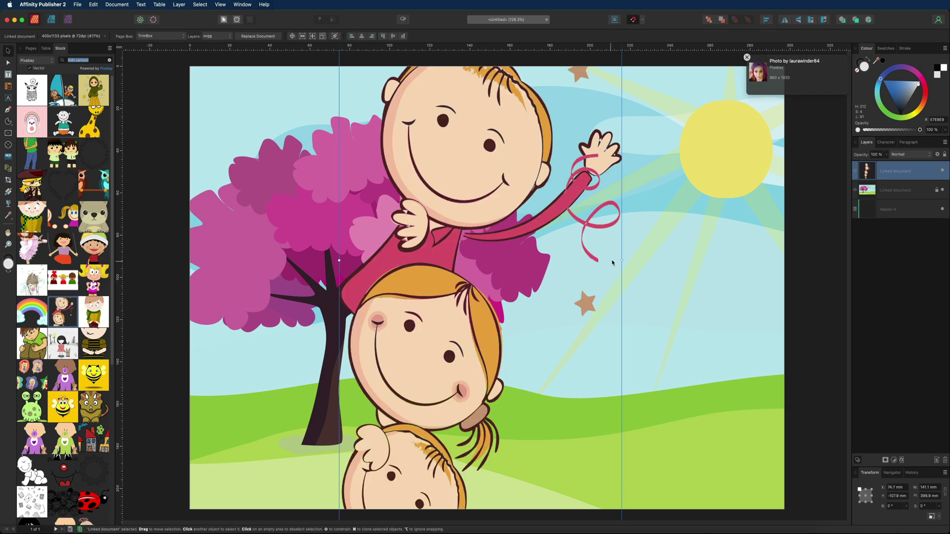
Resize the children picture to about 73 × 209 mm, flipped horizontally and overlapping the page's right edge.
{"action": "left_click_drag", "start_coordinate": [621, 261], "coordinate": [483, 265]}
{"action": "left_click_drag", "start_coordinate": [429, 256], "coordinate": [609, 271]}
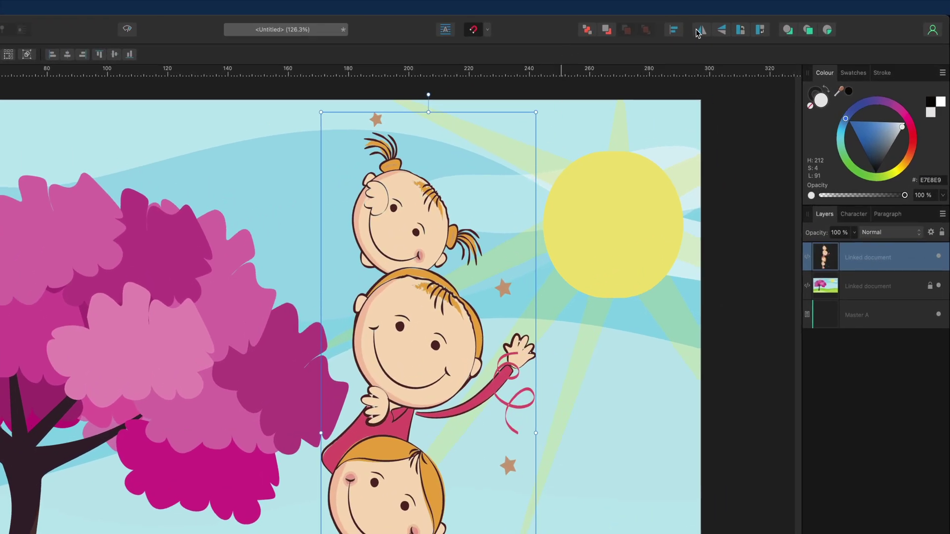
{"action": "left_click", "coordinate": [698, 31]}
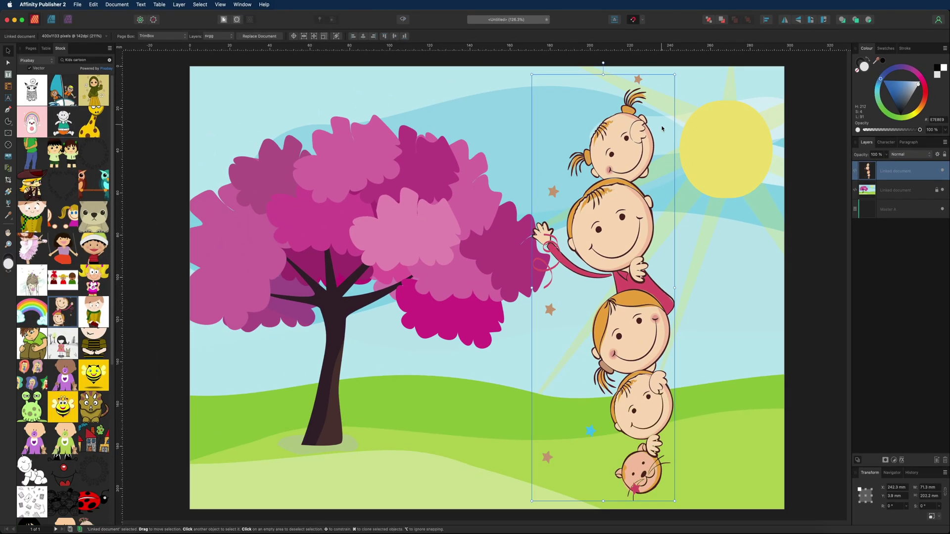
{"action": "left_click_drag", "start_coordinate": [571, 180], "coordinate": [755, 165]}
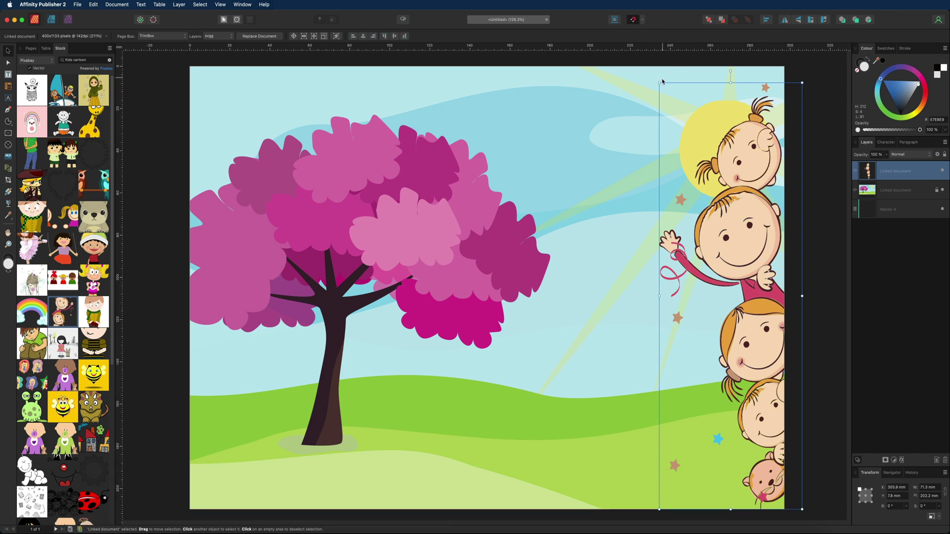
{"action": "left_click_drag", "start_coordinate": [662, 80], "coordinate": [662, 70]}
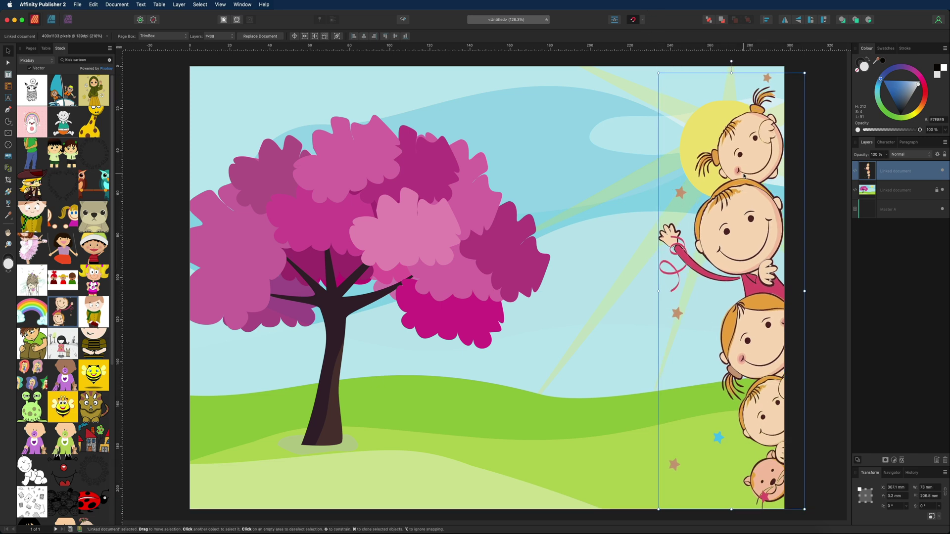
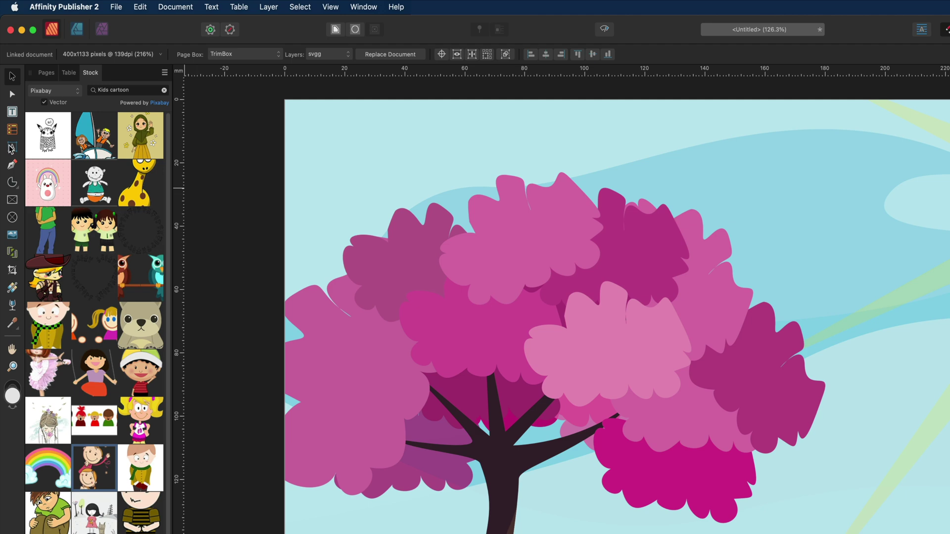
Add artistic text at about 71.6 pt near the top of the page, containing the child's name followed by "Reward Chart".
{"action": "left_click", "coordinate": [11, 149]}
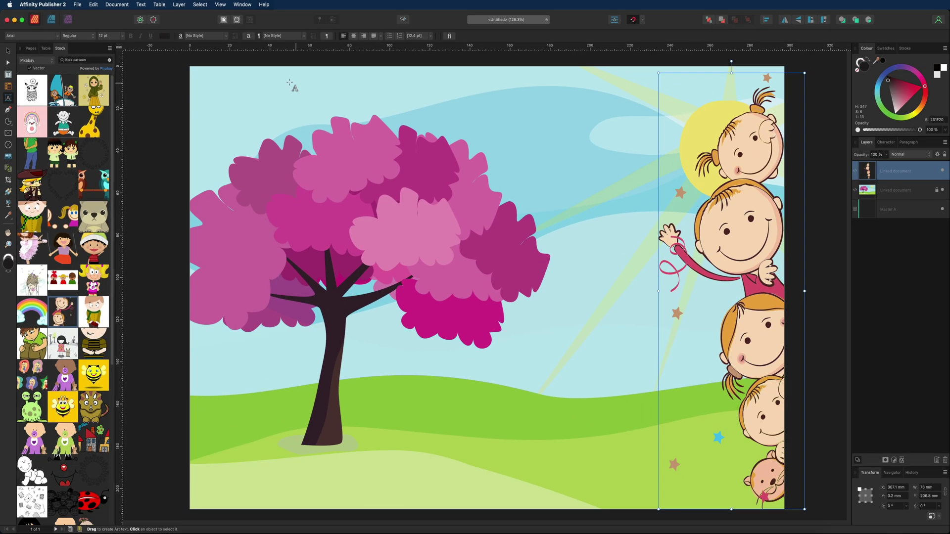
{"action": "left_click_drag", "start_coordinate": [280, 80], "coordinate": [304, 119]}
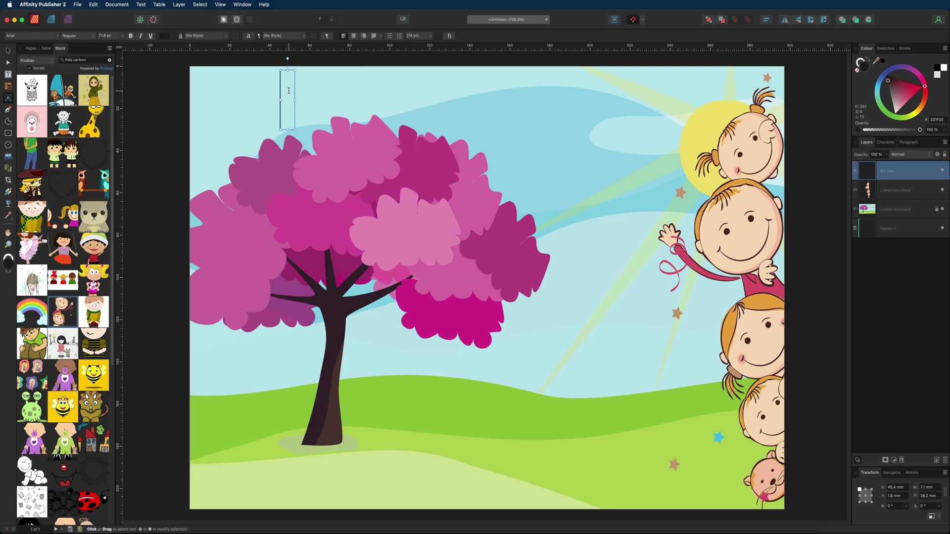
{"action": "key", "text": "super+v"}
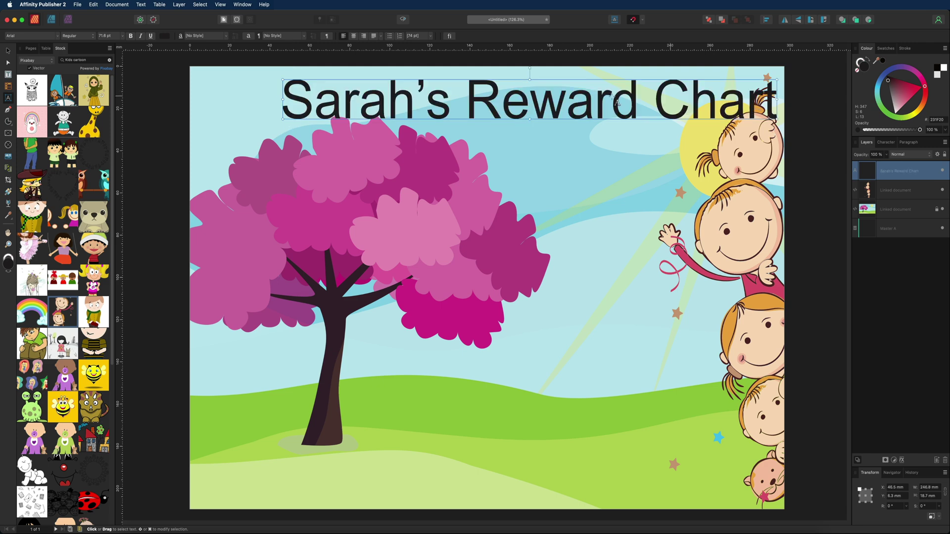
Format the whole title in white Impact and move it to about X 38 mm, Y 3 mm.
{"action": "triple_click", "coordinate": [393, 101]}
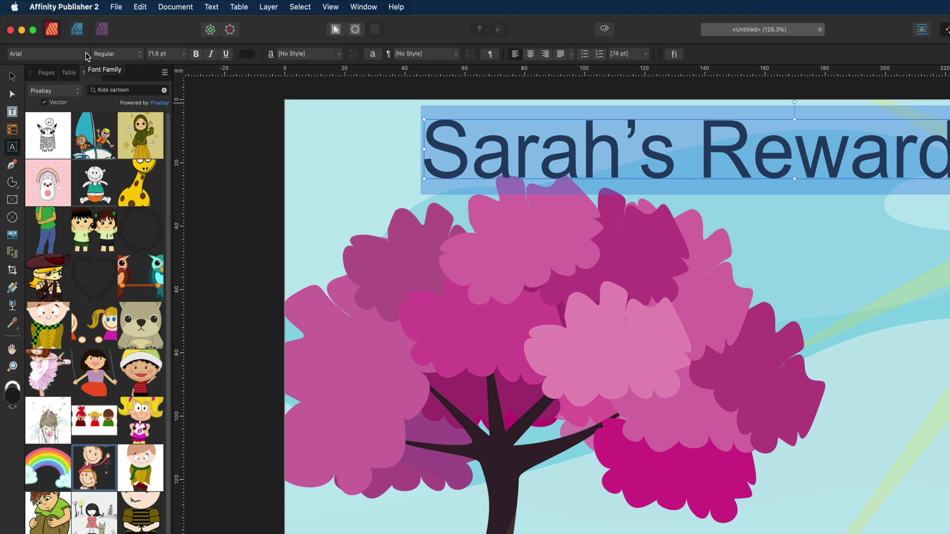
{"action": "left_click", "coordinate": [58, 36]}
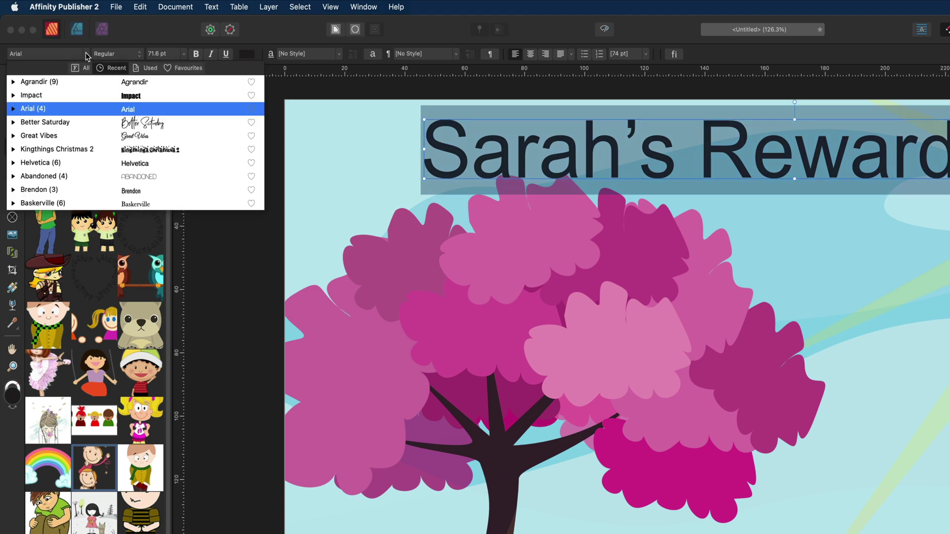
{"action": "left_click", "coordinate": [141, 94]}
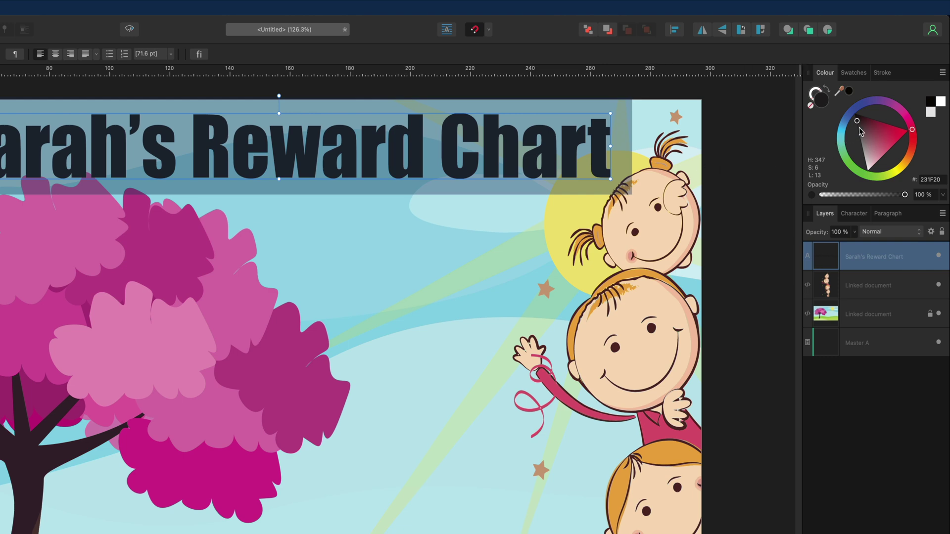
{"action": "left_click_drag", "start_coordinate": [860, 131], "coordinate": [867, 171]}
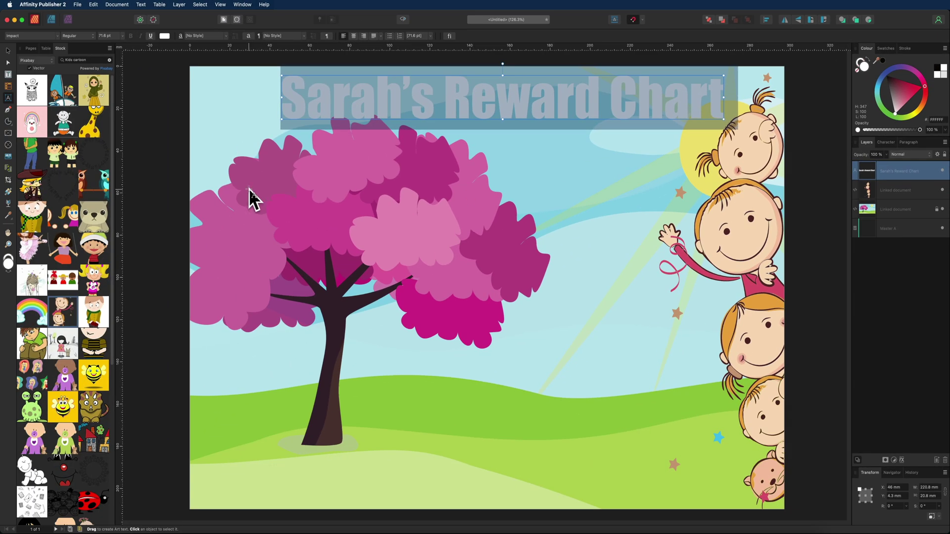
{"action": "left_click", "coordinate": [8, 52]}
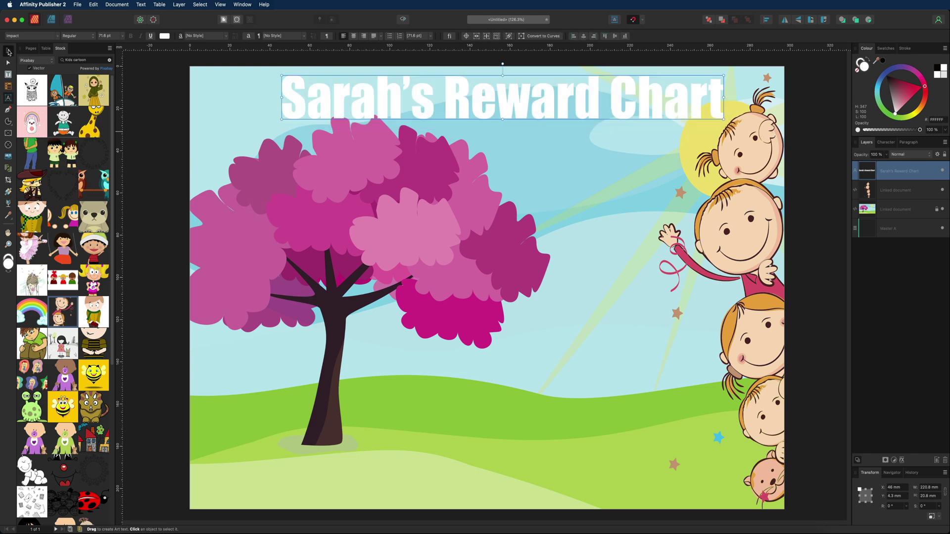
{"action": "left_click_drag", "start_coordinate": [552, 97], "coordinate": [535, 97]}
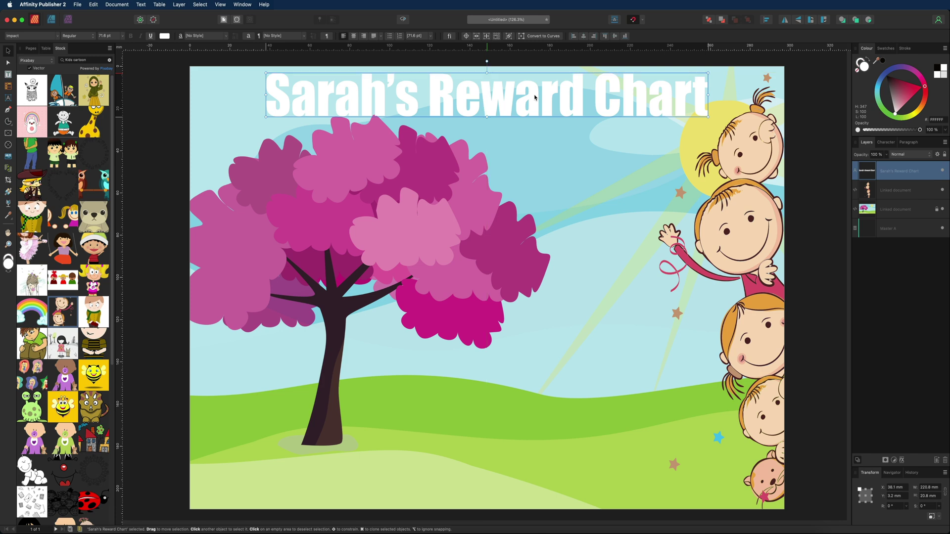
Shrink the title to about 192.5 × 18.2 mm and centre it horizontally on the page.
{"action": "left_click_drag", "start_coordinate": [708, 117], "coordinate": [651, 110]}
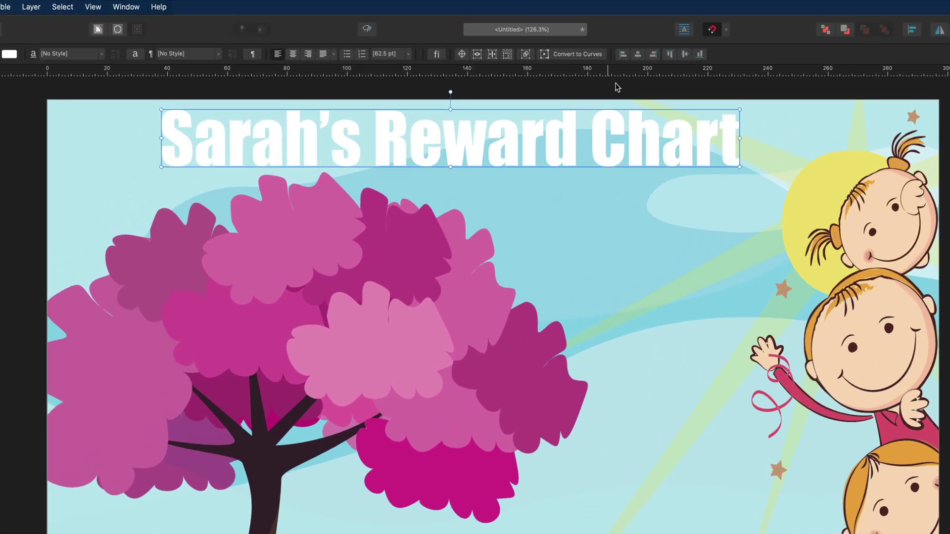
{"action": "left_click", "coordinate": [638, 55]}
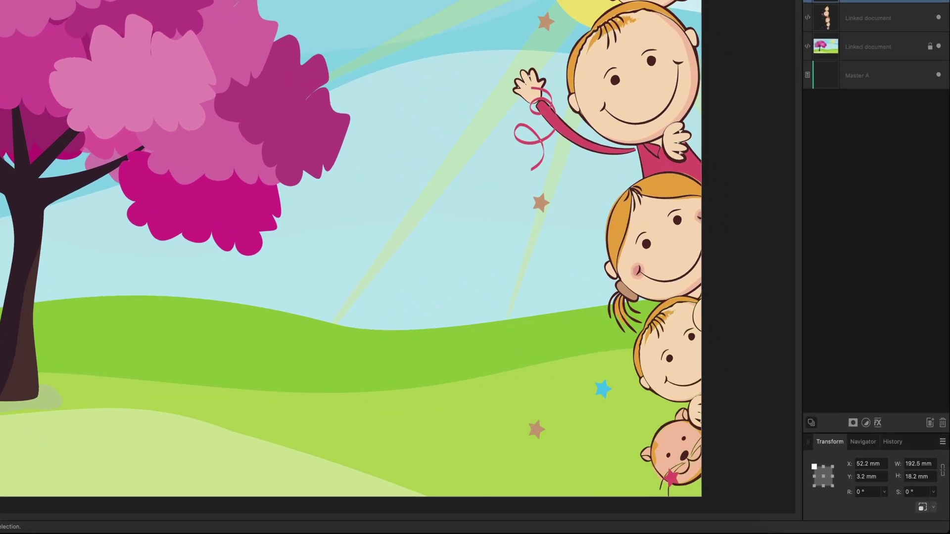
Apply an Outer Shadow effect to the title with a 10 px radius and a 10 px offset.
{"action": "left_click", "coordinate": [877, 423]}
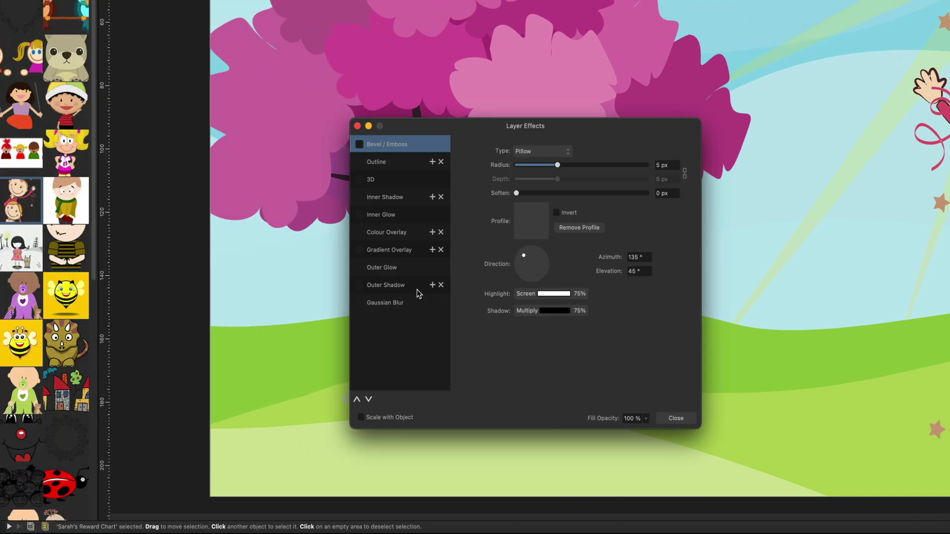
{"action": "left_click", "coordinate": [392, 287]}
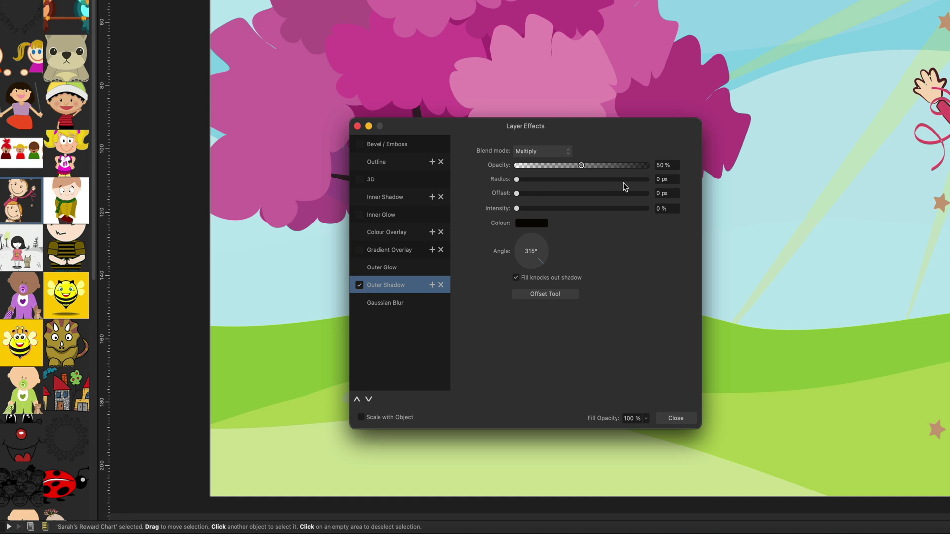
{"action": "left_click_drag", "start_coordinate": [676, 181], "coordinate": [643, 178]}
{"action": "type", "text": "1"}
{"action": "left_click_drag", "start_coordinate": [678, 194], "coordinate": [637, 196]}
{"action": "type", "text": "10"}
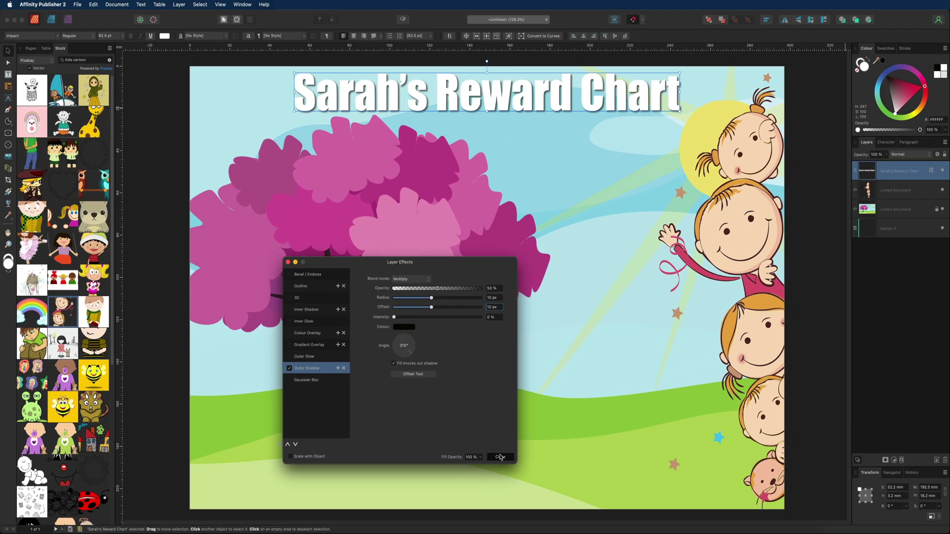
{"action": "left_click", "coordinate": [676, 418]}
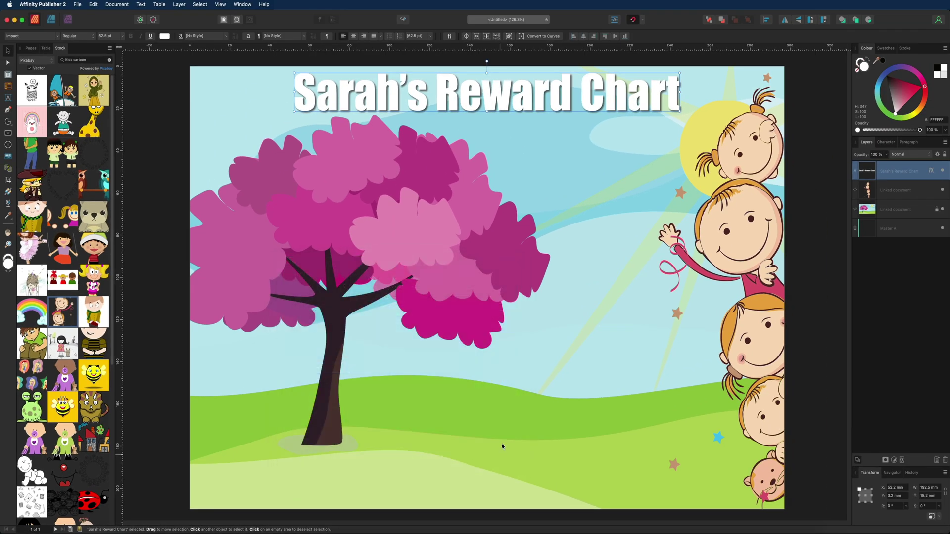
{"action": "left_click", "coordinate": [826, 159]}
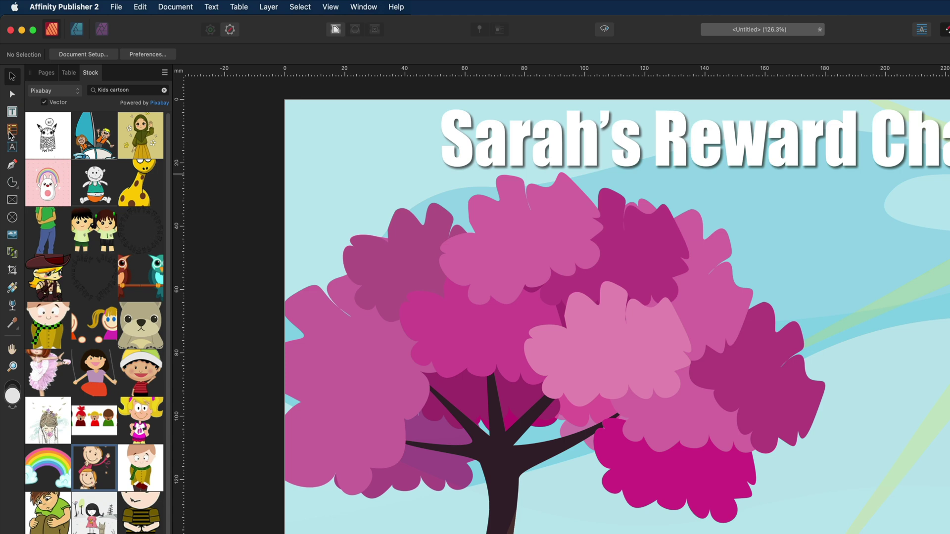
Insert a table below the title and reduce it to 8 columns and 7 rows.
{"action": "left_click", "coordinate": [12, 130]}
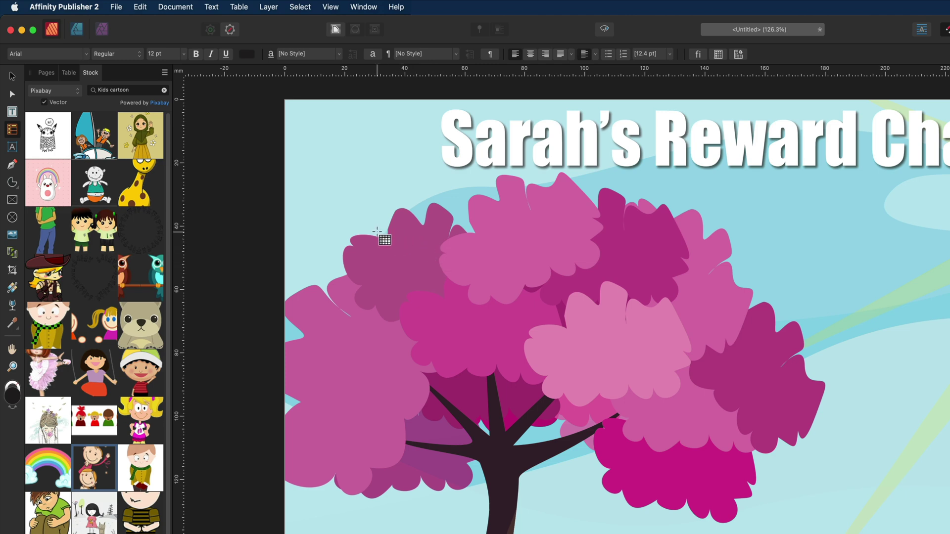
{"action": "left_click_drag", "start_coordinate": [377, 232], "coordinate": [949, 533]}
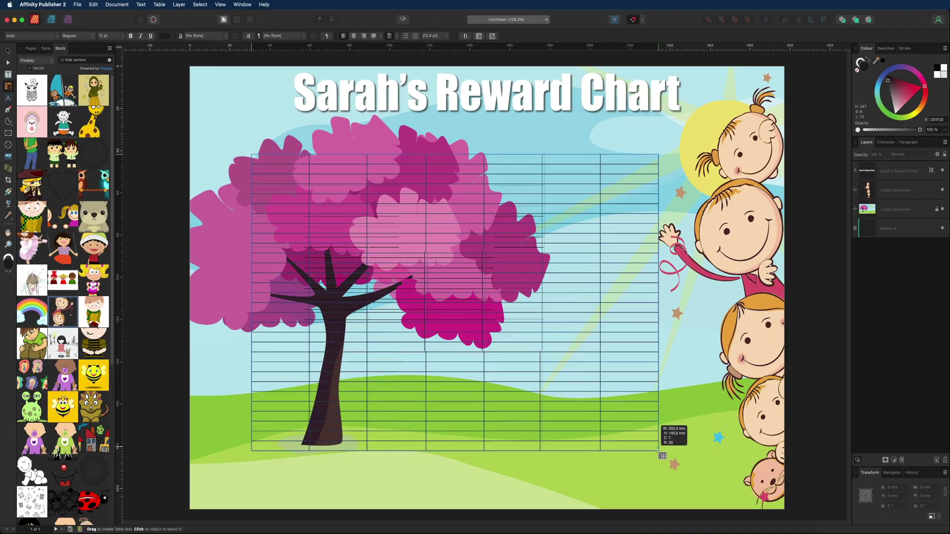
{"action": "left_click_drag", "start_coordinate": [658, 450], "coordinate": [743, 443]}
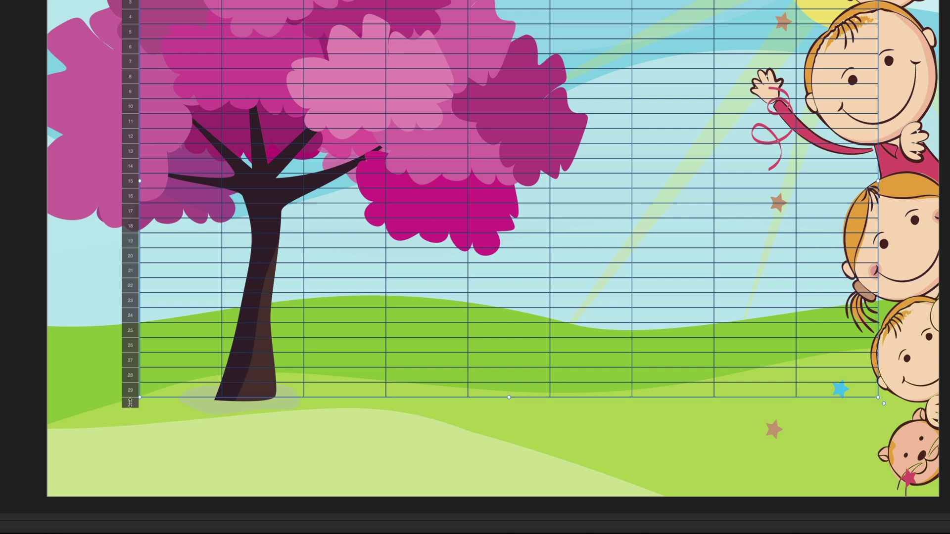
{"action": "left_click_drag", "start_coordinate": [131, 401], "coordinate": [134, 63]}
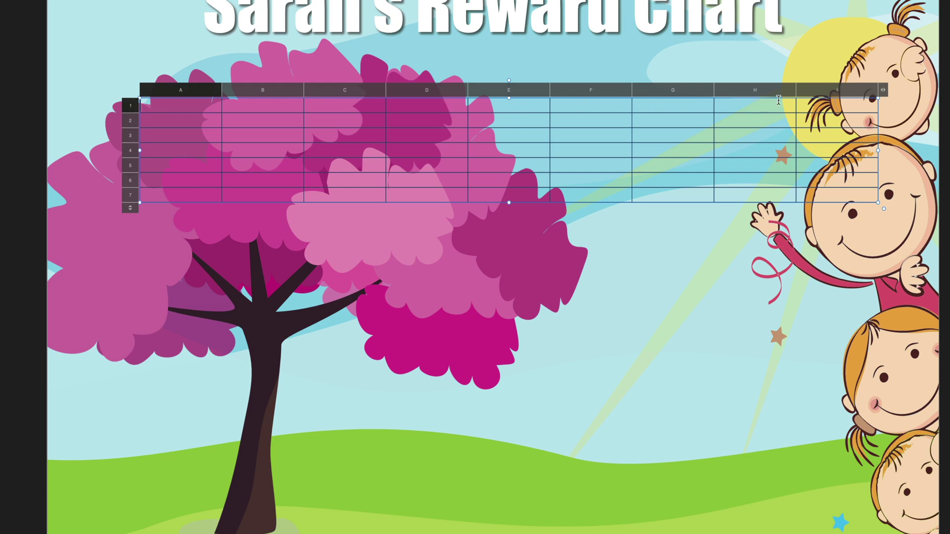
{"action": "left_click_drag", "start_coordinate": [882, 91], "coordinate": [797, 91]}
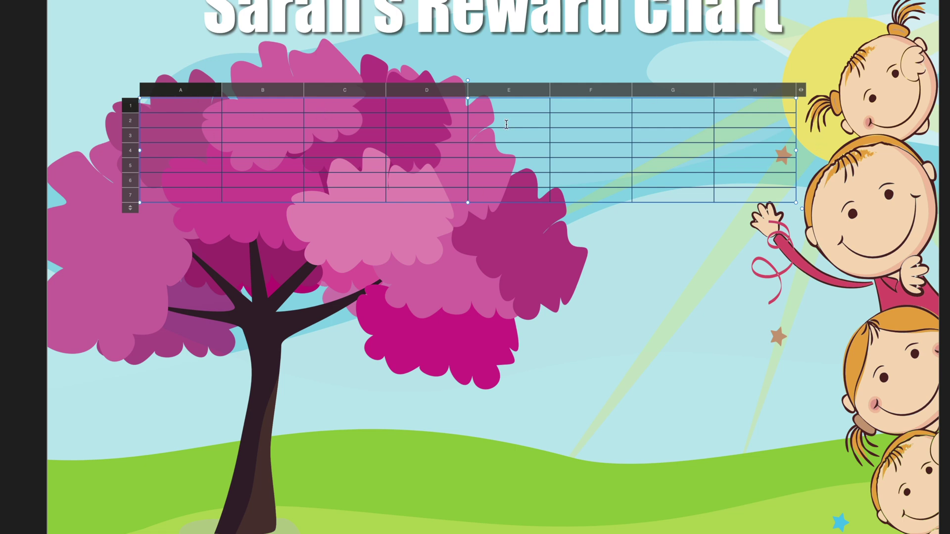
Fill all the table's cells with white.
{"action": "left_click", "coordinate": [152, 103]}
{"action": "left_click_drag", "start_coordinate": [152, 103], "coordinate": [744, 196]}
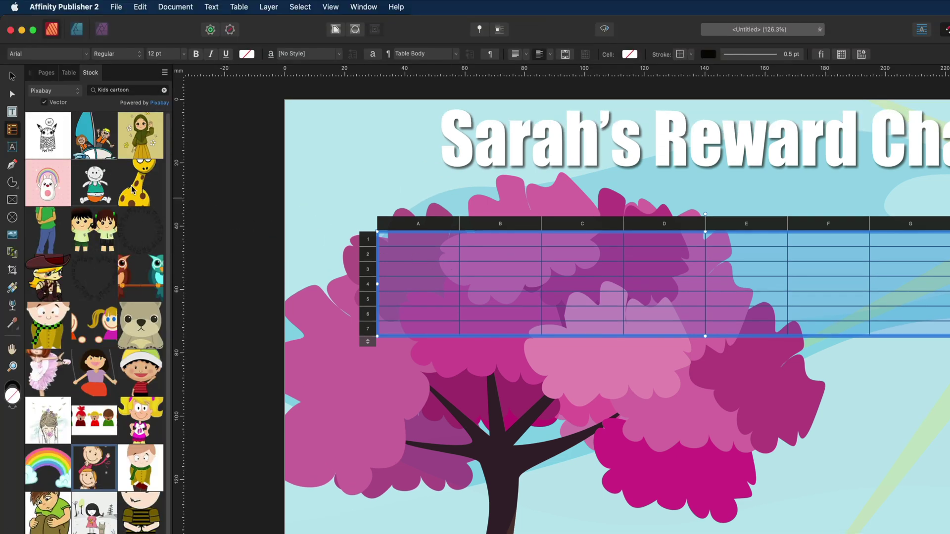
{"action": "left_click", "coordinate": [69, 73]}
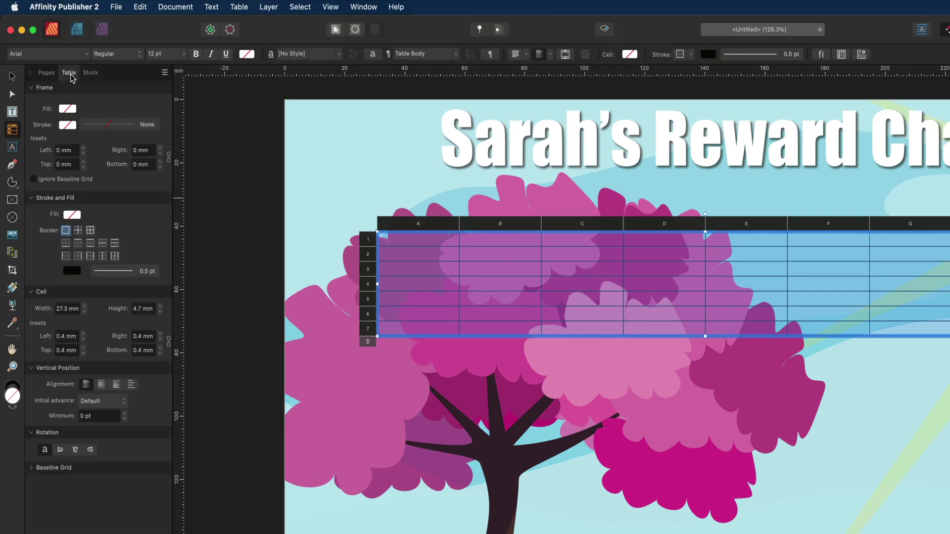
{"action": "left_click", "coordinate": [73, 215]}
{"action": "left_click_drag", "start_coordinate": [128, 319], "coordinate": [117, 347]}
{"action": "left_click", "coordinate": [39, 258]}
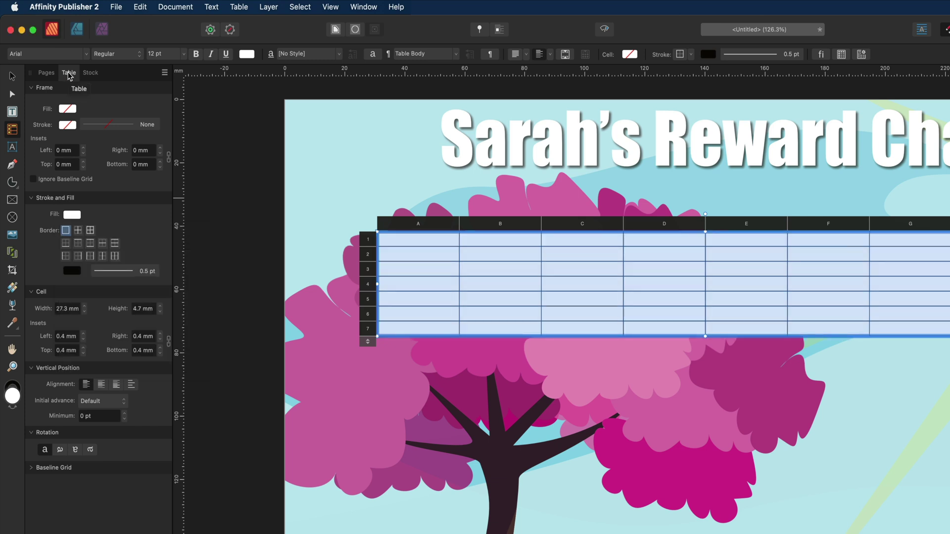
{"action": "left_click", "coordinate": [363, 7]}
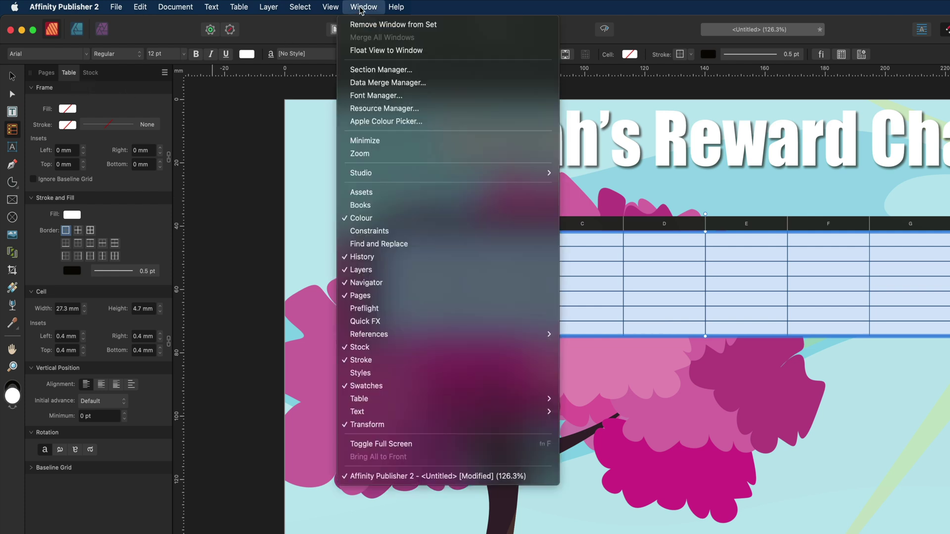
{"action": "mouse_move", "coordinate": [385, 400]}
{"action": "left_click", "coordinate": [146, 165]}
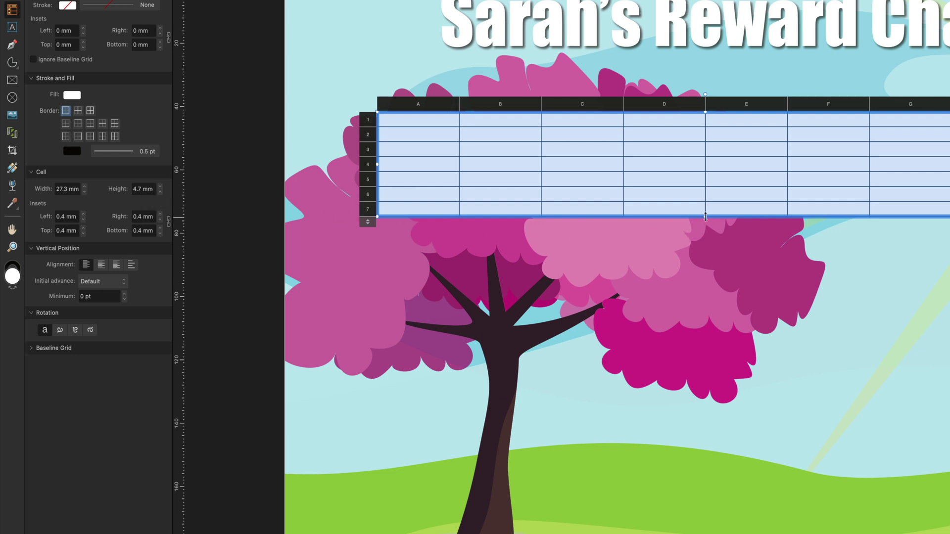
Enlarge the table to about 243.7 × 124.6 mm, extending it to the right and downwards.
{"action": "left_click_drag", "start_coordinate": [705, 224], "coordinate": [701, 428]}
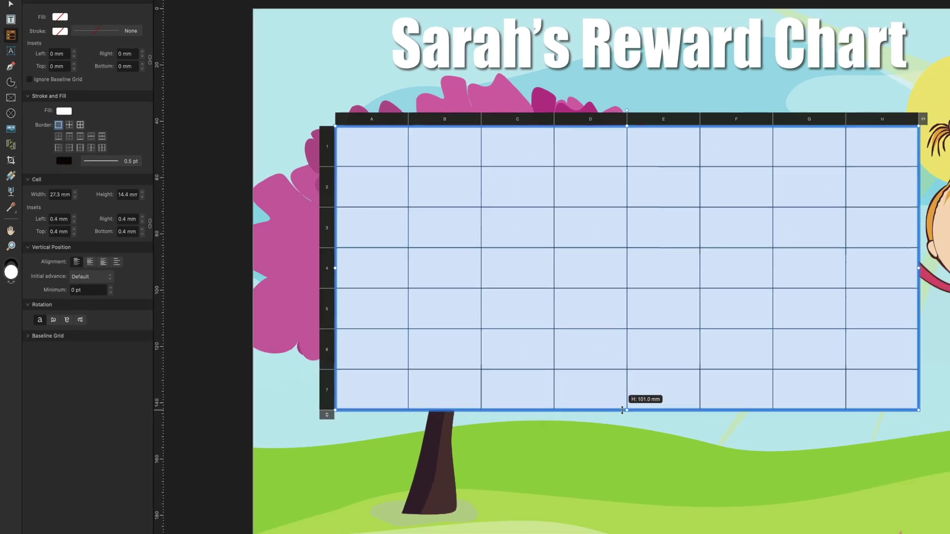
{"action": "left_click_drag", "start_coordinate": [622, 410], "coordinate": [624, 476]}
{"action": "left_click_drag", "start_coordinate": [468, 417], "coordinate": [468, 417]}
{"action": "left_click_drag", "start_coordinate": [690, 287], "coordinate": [740, 287]}
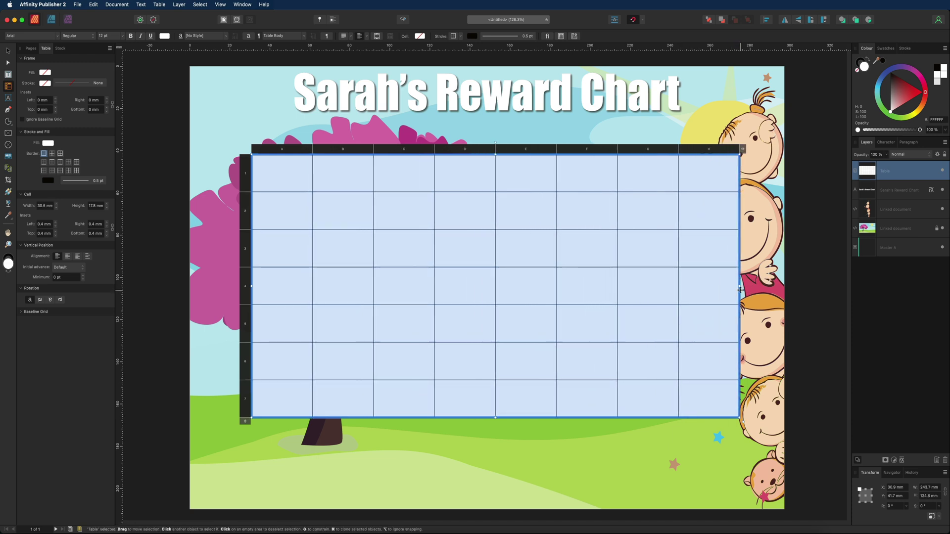
Reduce the height of the table's first row to about 8 mm.
{"action": "left_click", "coordinate": [259, 168]}
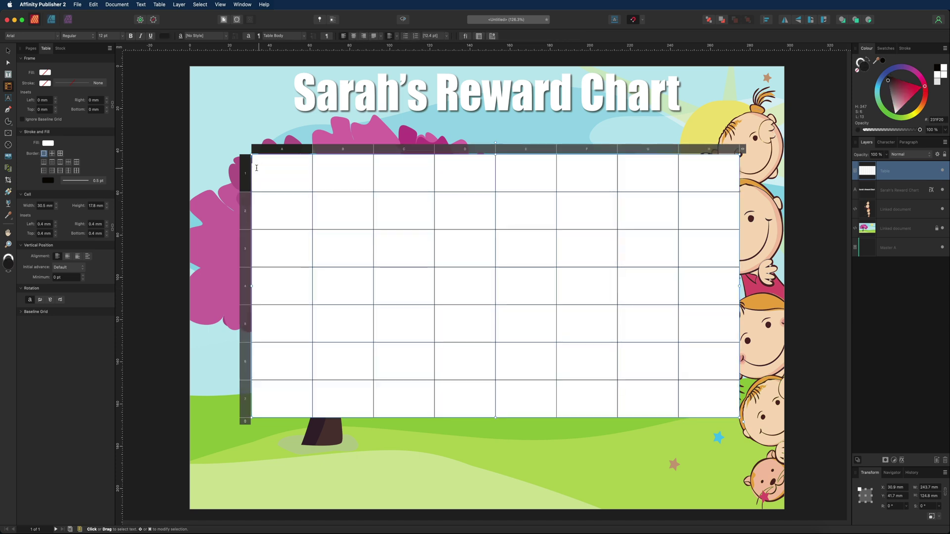
{"action": "left_click_drag", "start_coordinate": [268, 166], "coordinate": [702, 177]}
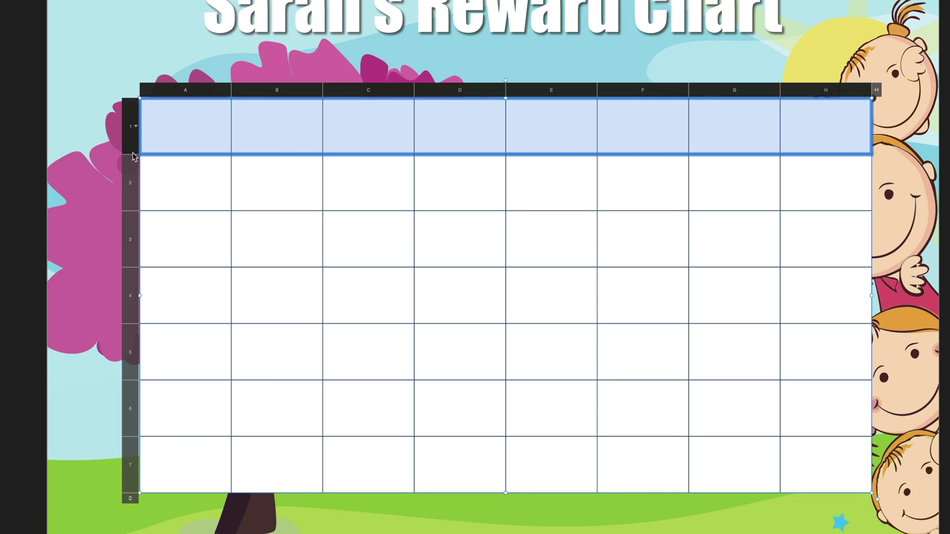
{"action": "left_click_drag", "start_coordinate": [131, 154], "coordinate": [131, 122]}
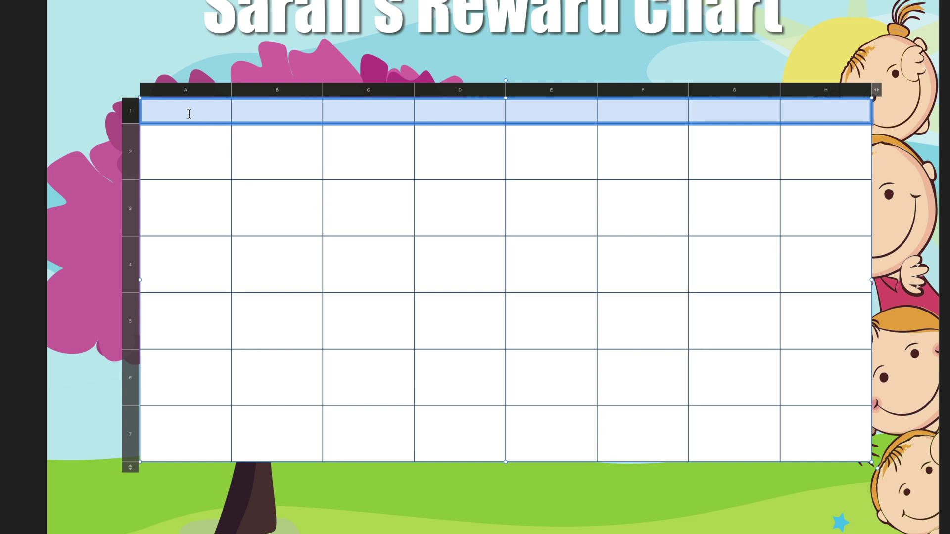
Fill the first row with the headings "Job List" and the weekdays "Monday" through "Sunday", one per cell.
{"action": "left_click", "coordinate": [166, 108]}
{"action": "key", "text": "Tab"}
{"action": "key", "text": "Tab"}
{"action": "key", "text": "Tab"}
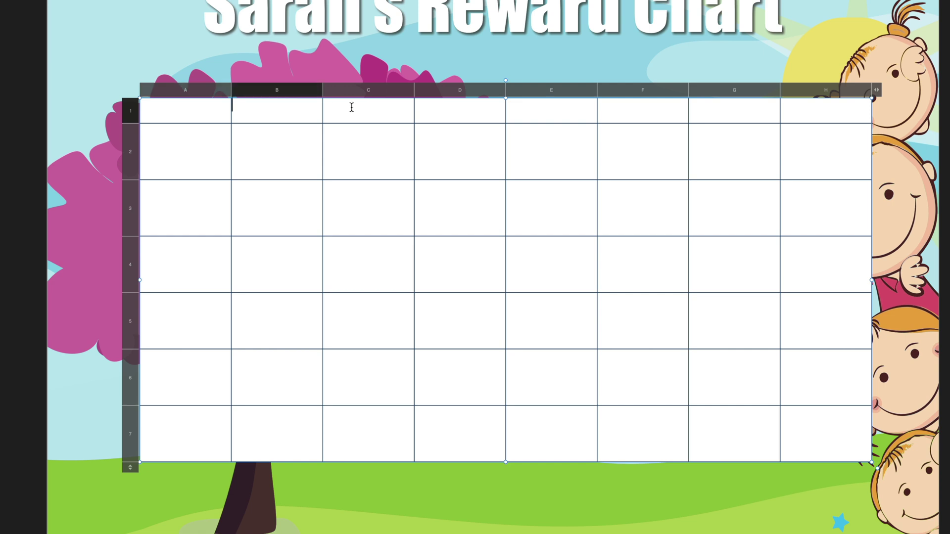
{"action": "left_click", "coordinate": [195, 106]}
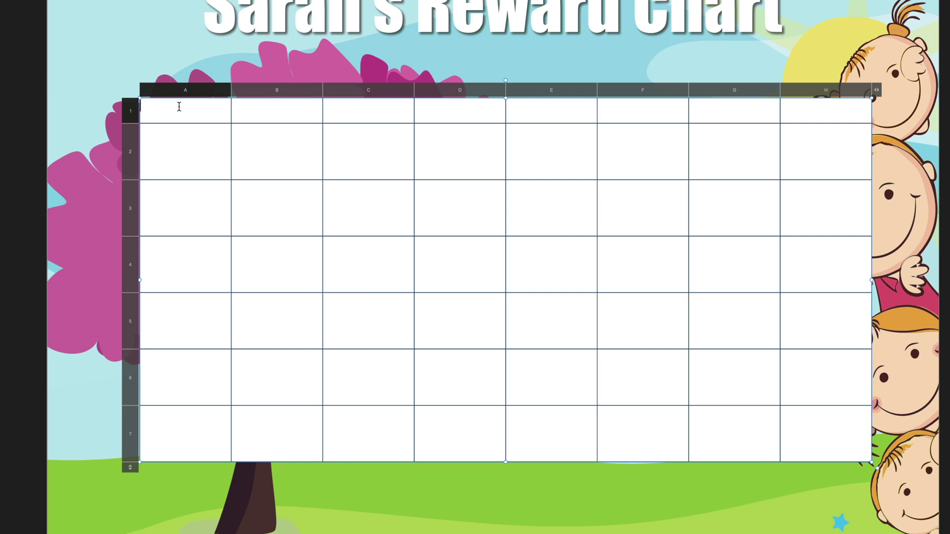
{"action": "type", "text": "Job List"}
{"action": "left_click", "coordinate": [261, 106]}
{"action": "type", "text": "Monday"}
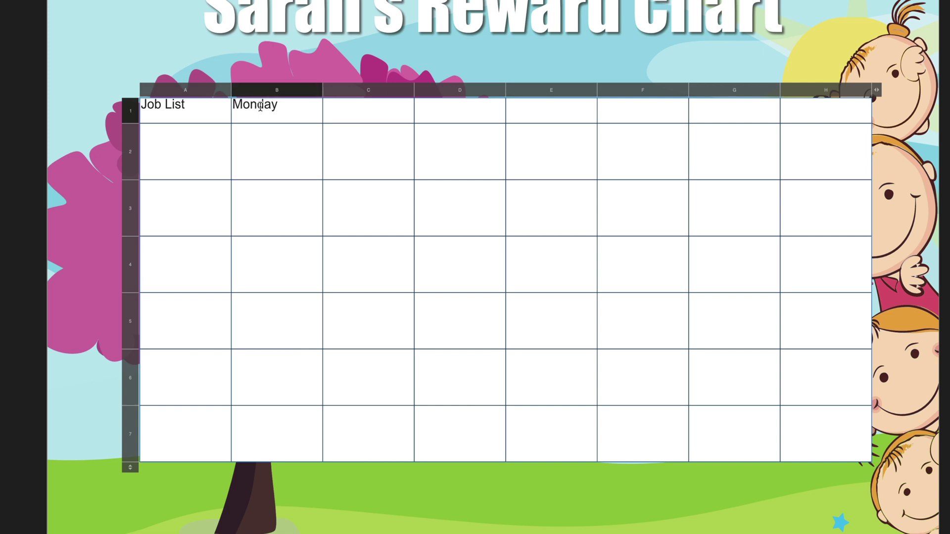
{"action": "left_click", "coordinate": [328, 106]}
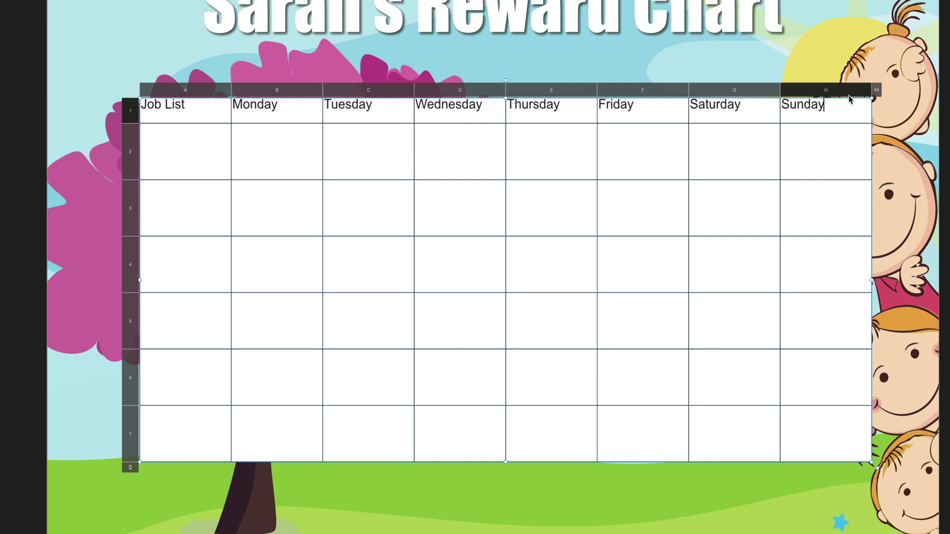
Centre the heading row's text vertically and horizontally and set its font to Agrandir.
{"action": "left_click_drag", "start_coordinate": [174, 106], "coordinate": [717, 114]}
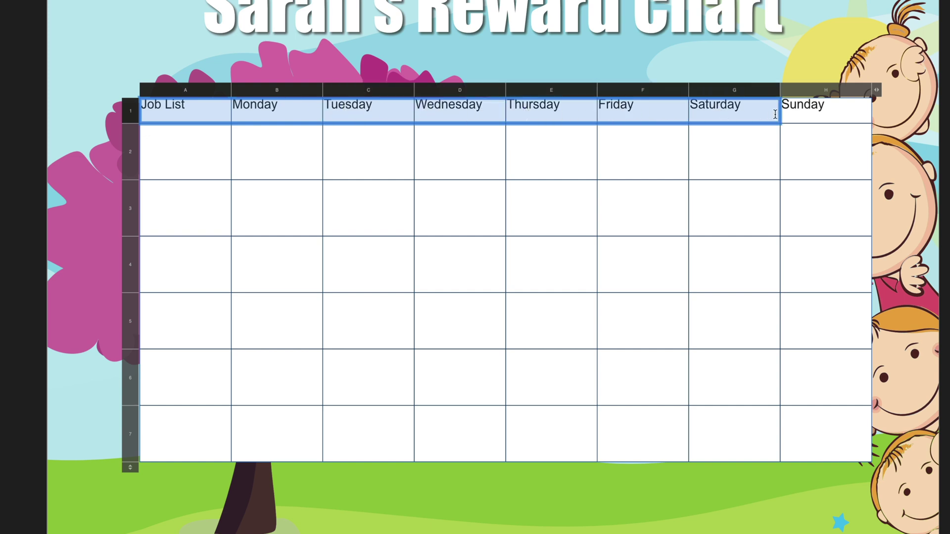
{"action": "left_click_drag", "start_coordinate": [774, 114], "coordinate": [806, 114]}
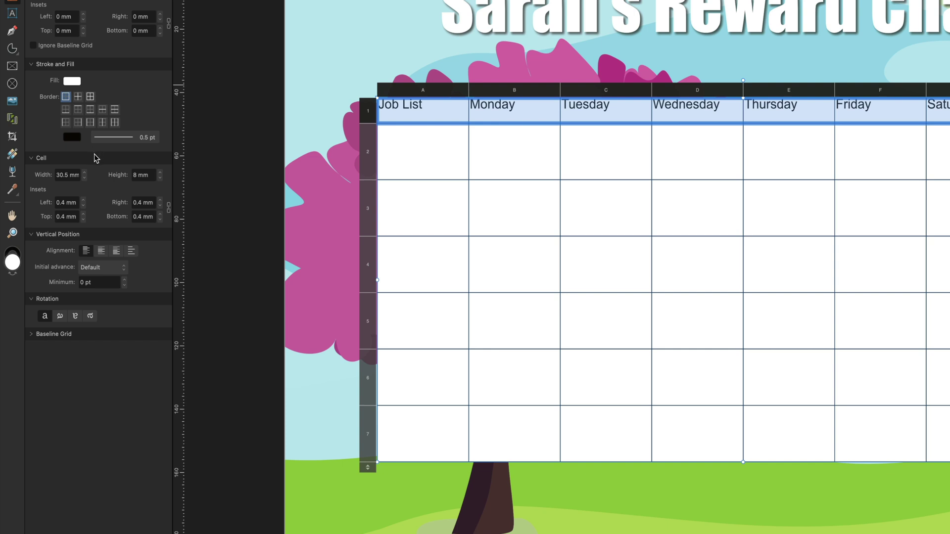
{"action": "left_click", "coordinate": [102, 251]}
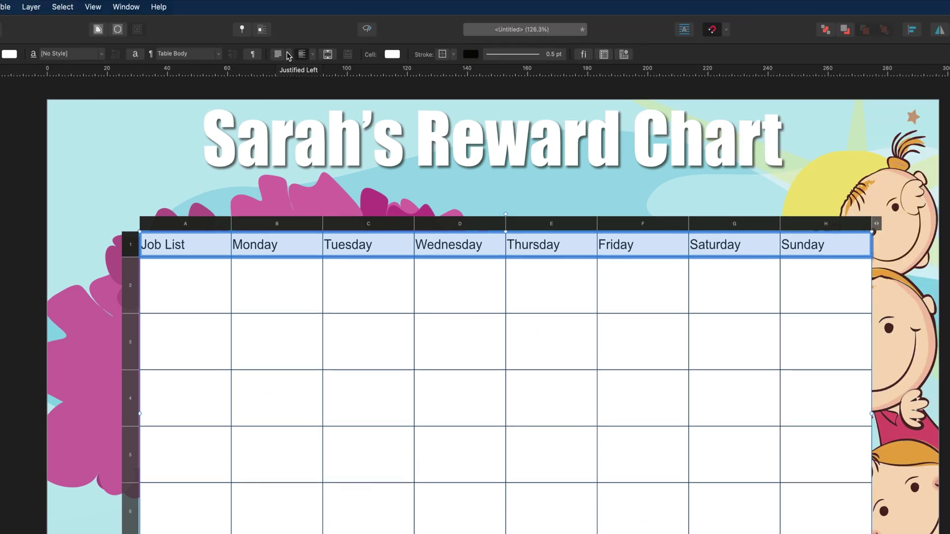
{"action": "left_click", "coordinate": [288, 54]}
{"action": "left_click", "coordinate": [263, 83]}
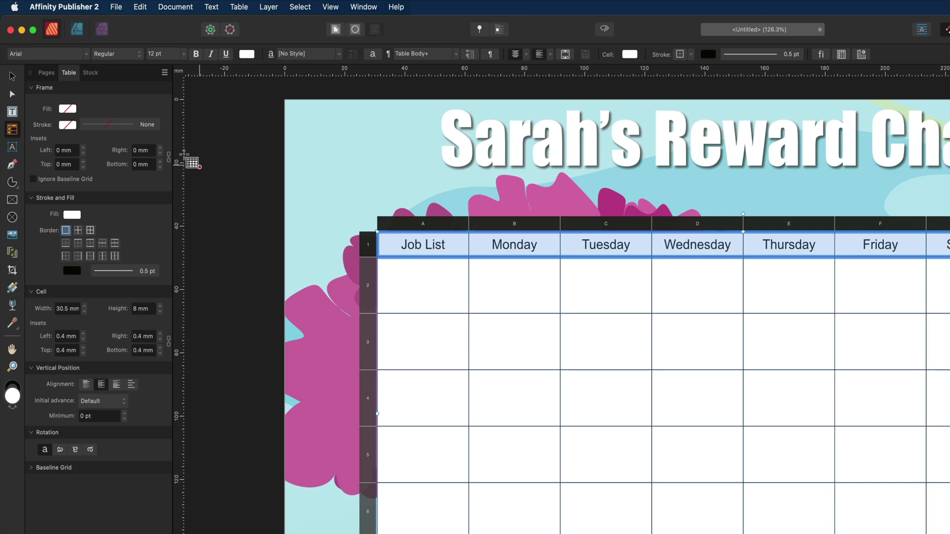
{"action": "left_click", "coordinate": [86, 54]}
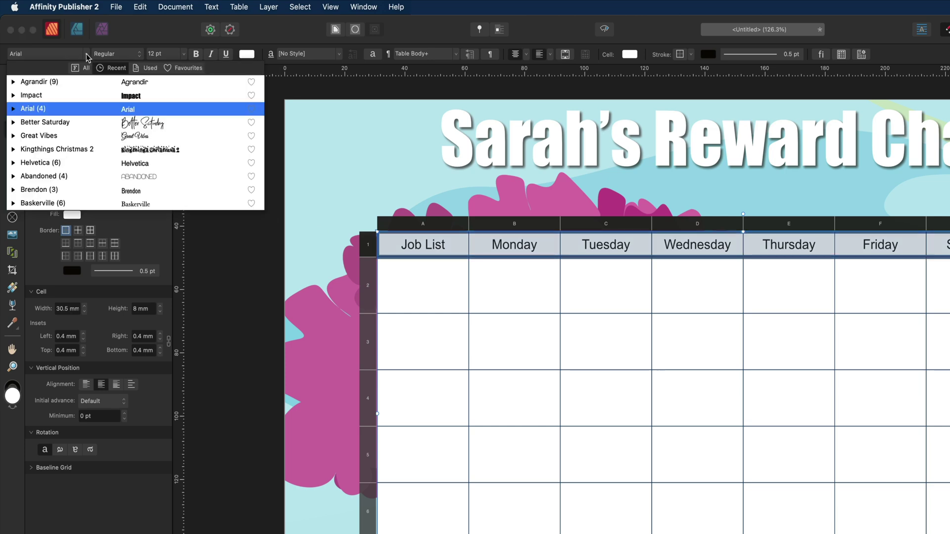
{"action": "left_click", "coordinate": [133, 85]}
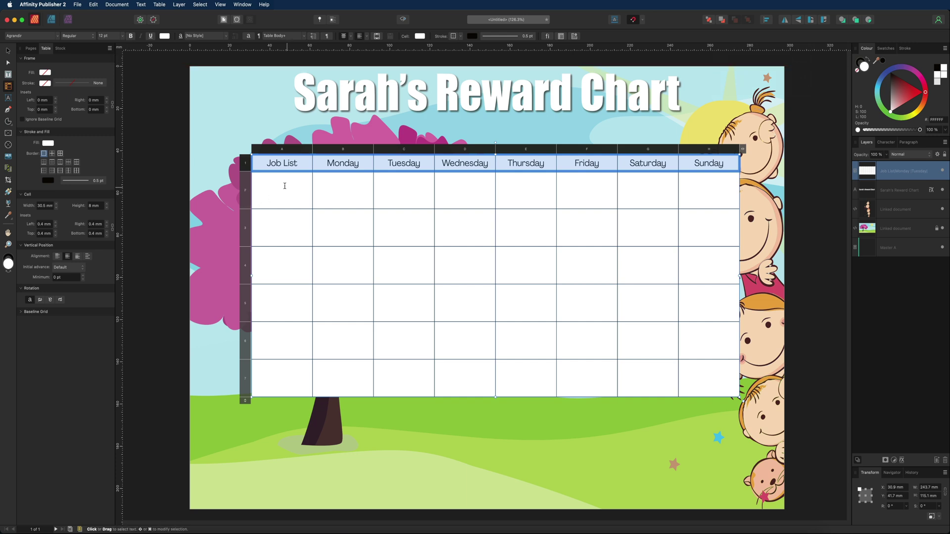
Fill the Job List column with "Make Bed", "Brush Teeth", "Wash Breakfast Dishes", "Clean Bedroom", "Do Homework" and "Have A Shower".
{"action": "left_click_drag", "start_coordinate": [283, 182], "coordinate": [281, 365]}
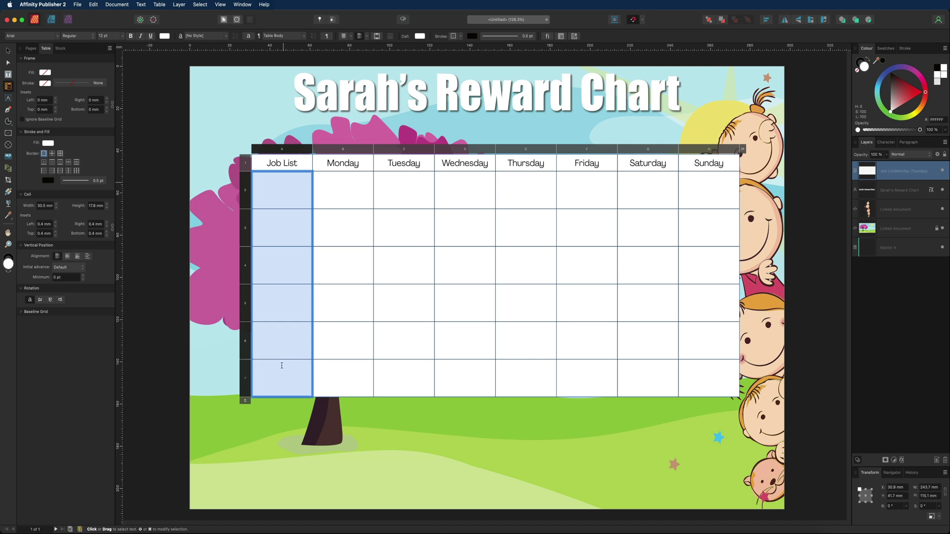
{"action": "left_click", "coordinate": [278, 188]}
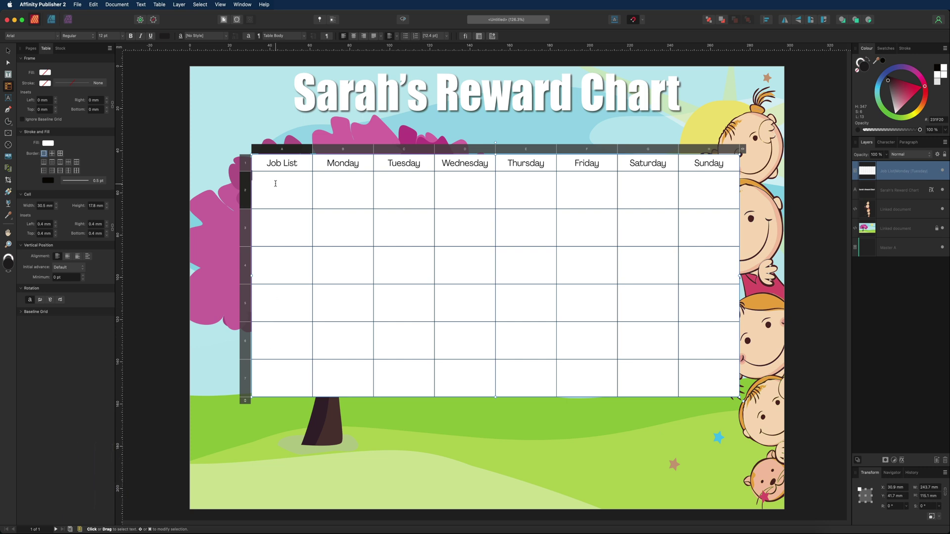
{"action": "type", "text": "Make Bed"}
{"action": "left_click", "coordinate": [293, 212]}
{"action": "type", "text": "Brush Teeth Wash Breakfast Dishes Clean Bedroom Do Homework Have A Shower"}
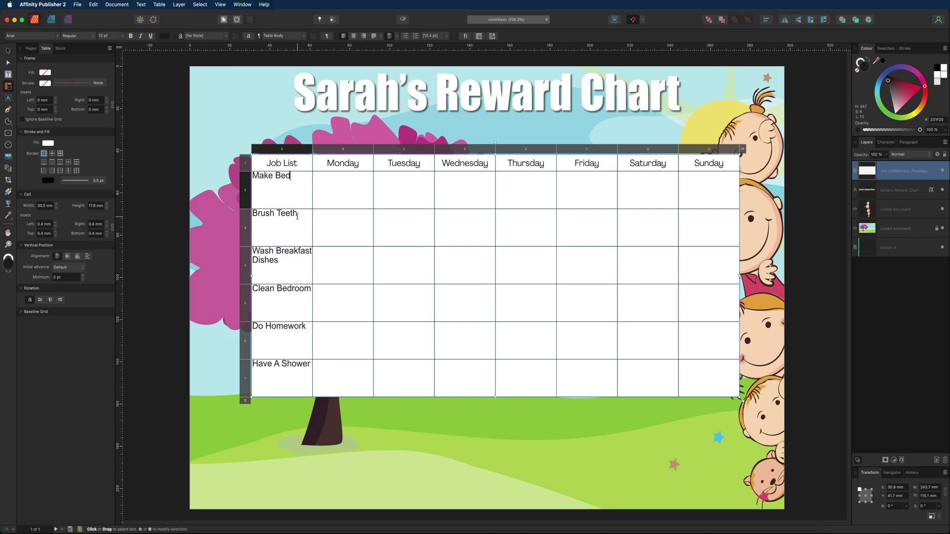
Centre the six job names in the Job List column vertically and horizontally within their cells.
{"action": "key", "text": "Escape"}
{"action": "left_click", "coordinate": [281, 204]}
{"action": "left_click_drag", "start_coordinate": [301, 222], "coordinate": [297, 365]}
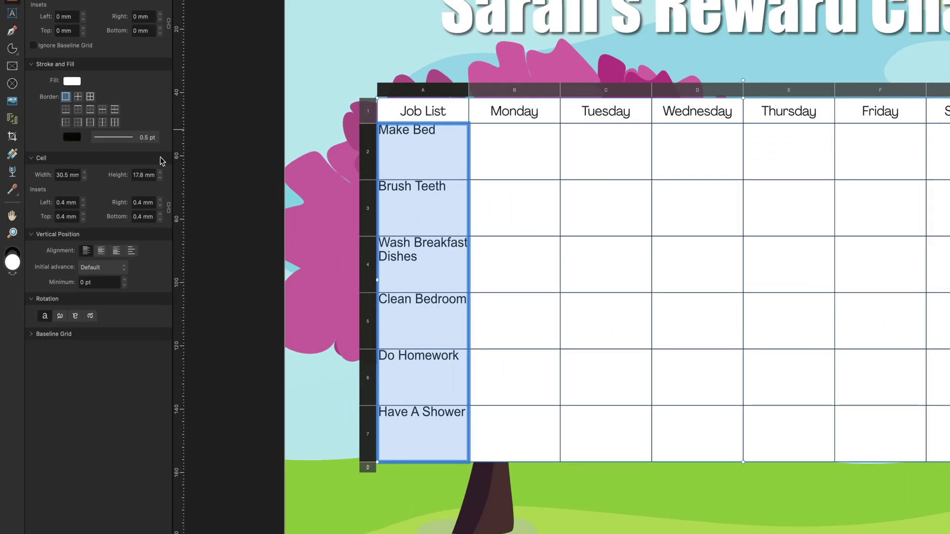
{"action": "left_click", "coordinate": [101, 252]}
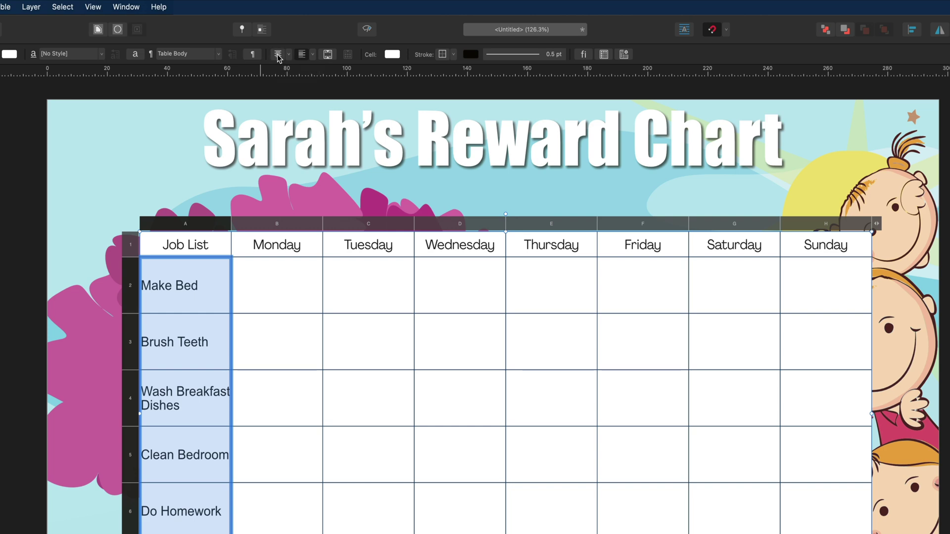
{"action": "left_click", "coordinate": [278, 55]}
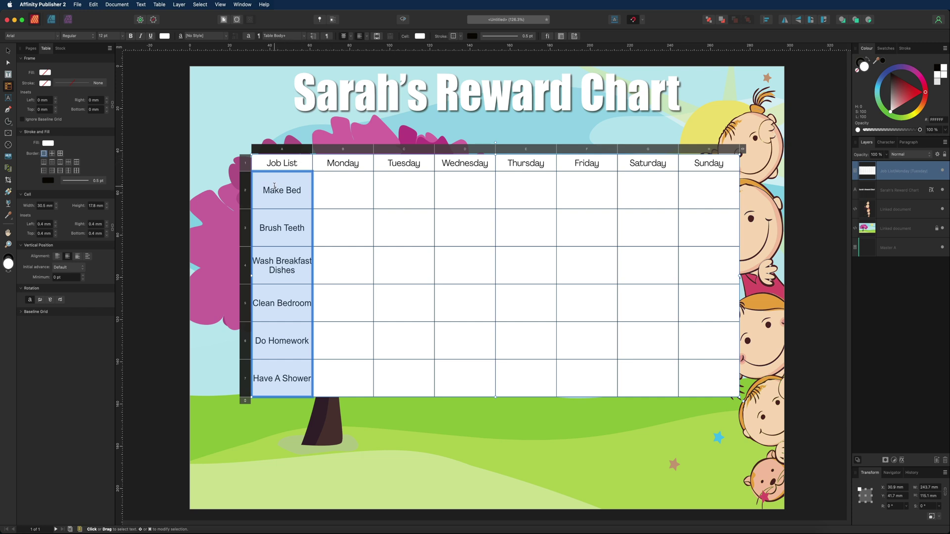
Set the text of the six job cells to 10 pt in the Agrandir font.
{"action": "left_click", "coordinate": [124, 36]}
{"action": "left_click", "coordinate": [113, 91]}
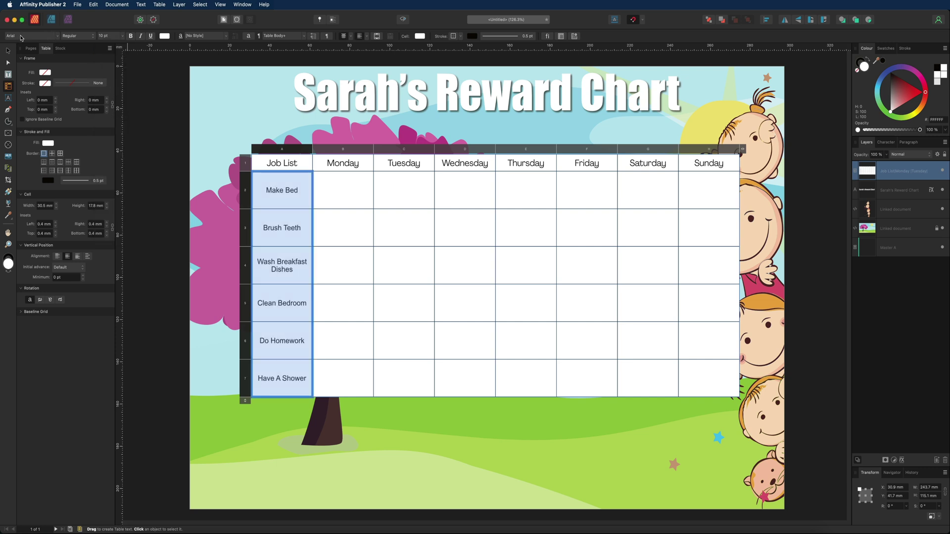
{"action": "left_click", "coordinate": [58, 36]}
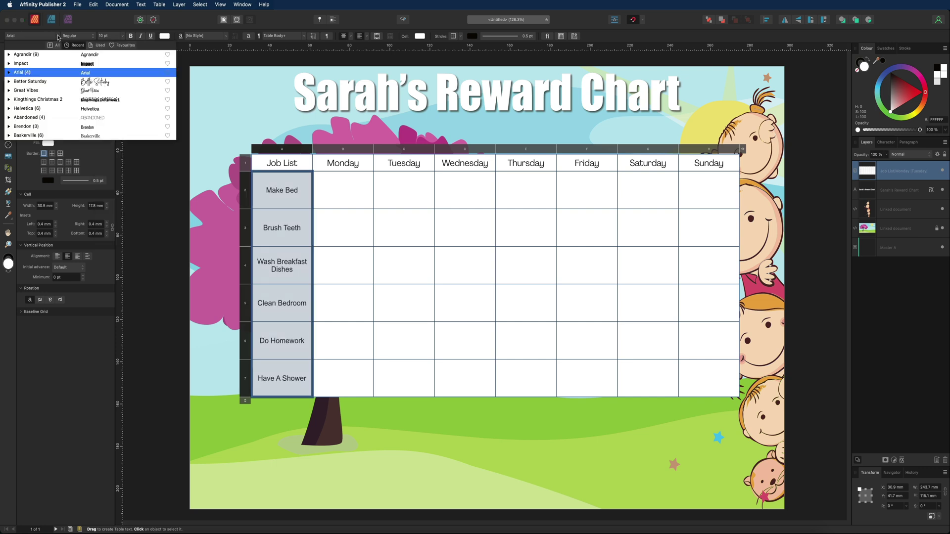
{"action": "left_click", "coordinate": [92, 56]}
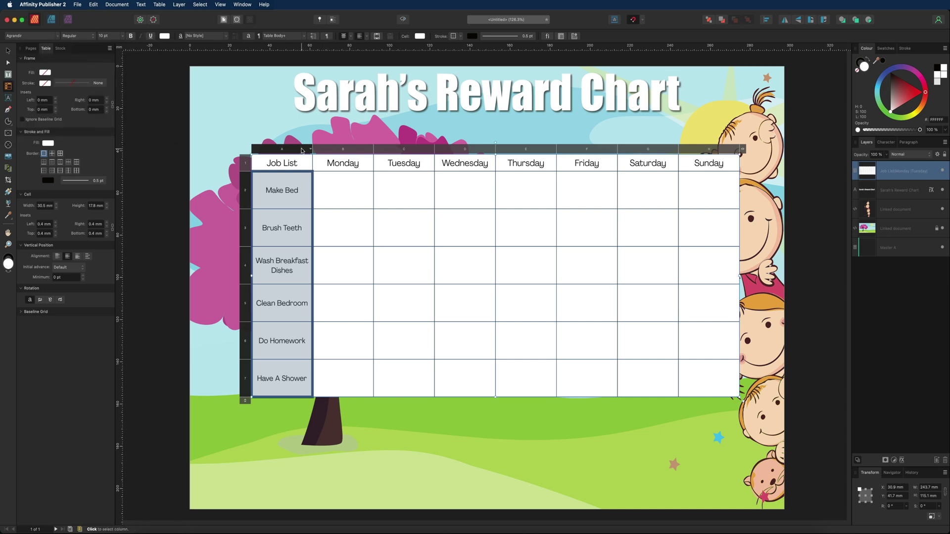
Reduce the heading row's height to about 7.2 mm and fill the Job List cell with tan (BF9A7F).
{"action": "left_click_drag", "start_coordinate": [249, 163], "coordinate": [702, 158]}
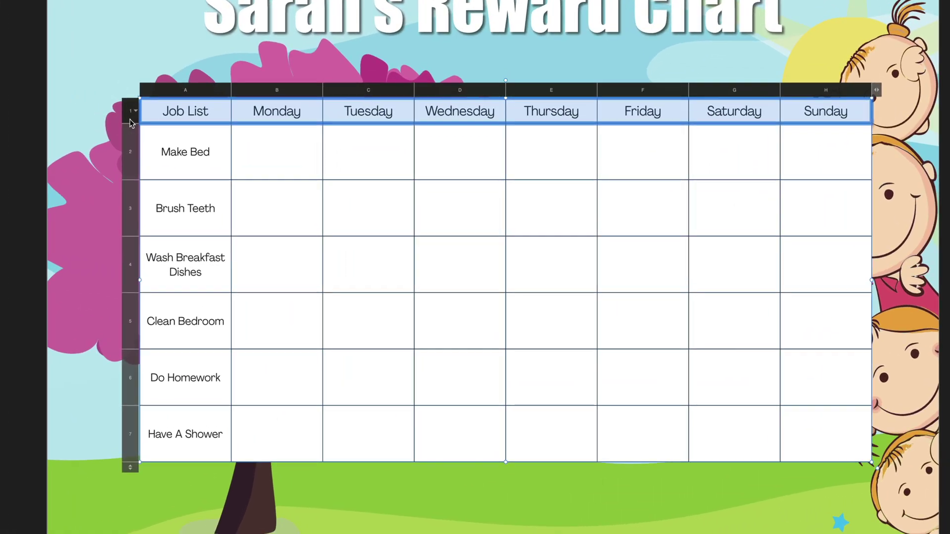
{"action": "left_click_drag", "start_coordinate": [133, 123], "coordinate": [132, 120]}
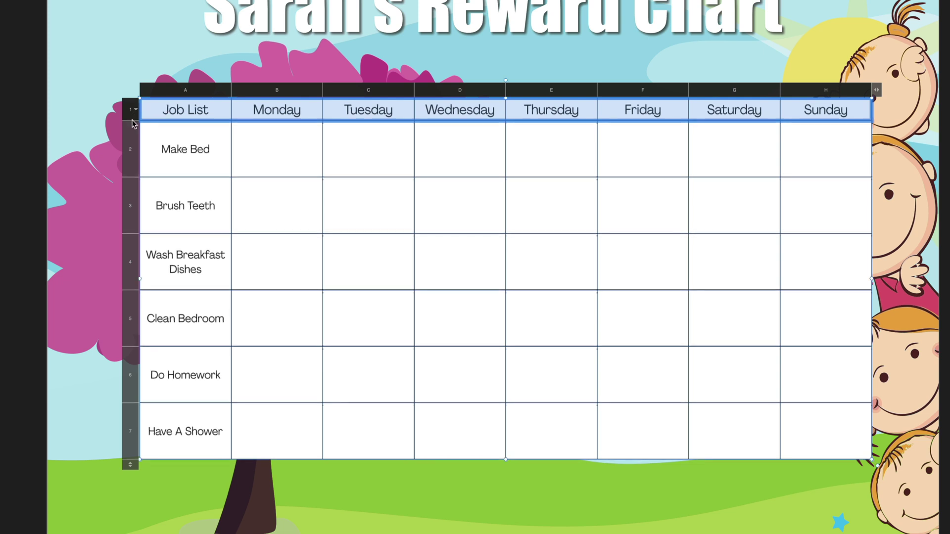
{"action": "left_click", "coordinate": [222, 107]}
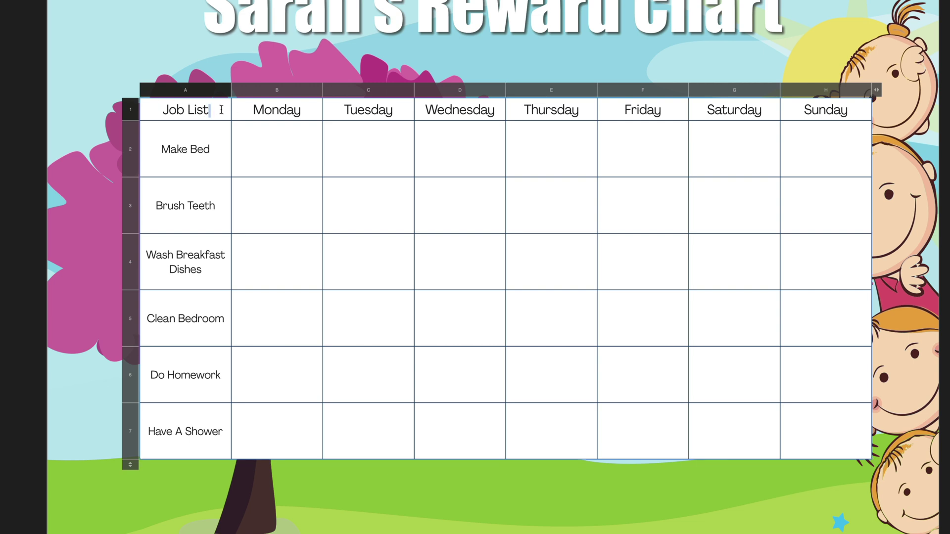
{"action": "mouse_move", "coordinate": [227, 110]}
{"action": "left_mouse_down"}
{"action": "mouse_move", "coordinate": [239, 105]}
{"action": "mouse_move", "coordinate": [226, 108]}
{"action": "left_mouse_up"}
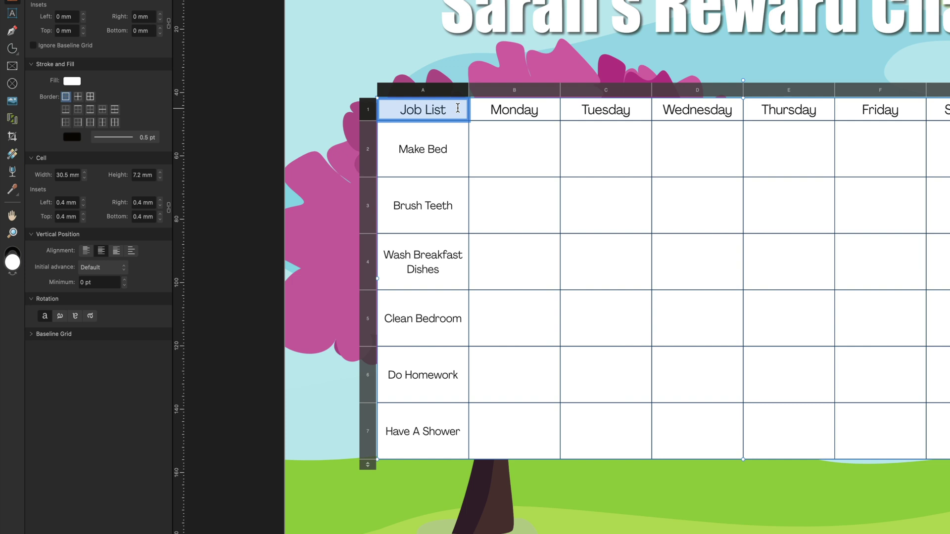
{"action": "left_click", "coordinate": [75, 81]}
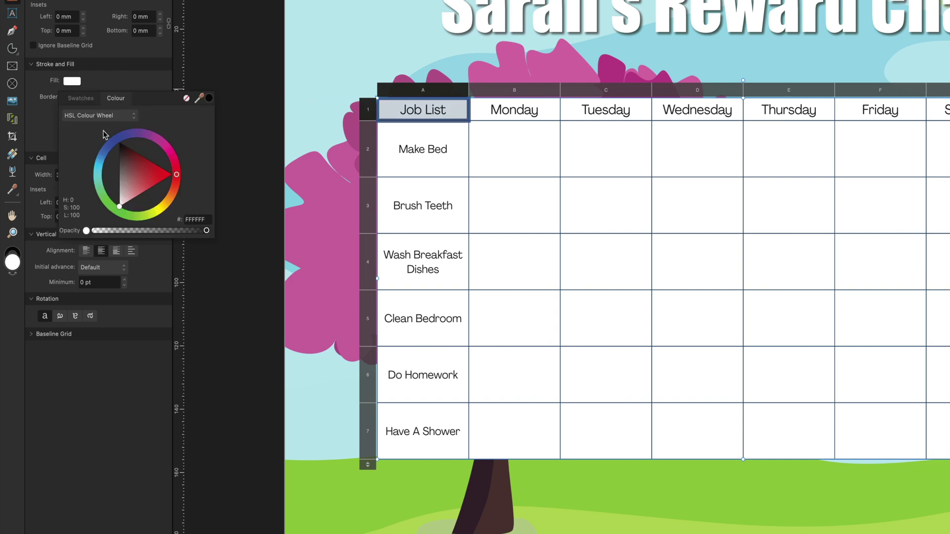
{"action": "left_click", "coordinate": [170, 196]}
{"action": "mouse_move", "coordinate": [141, 169]}
{"action": "left_mouse_down"}
{"action": "mouse_move", "coordinate": [136, 153]}
{"action": "mouse_move", "coordinate": [128, 182]}
{"action": "left_mouse_up"}
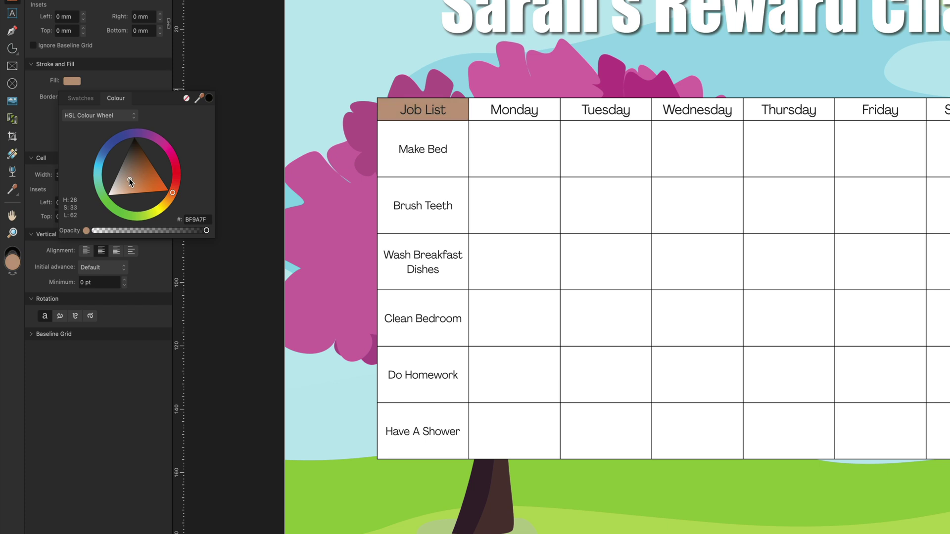
Fill the weekday headings: Monday light green, Tuesday pink, Wednesday purple, Thursday yellow, Friday salmon, Saturday light blue and Sunday orange.
{"action": "left_click", "coordinate": [545, 108]}
{"action": "mouse_move", "coordinate": [545, 106]}
{"action": "left_mouse_down"}
{"action": "mouse_move", "coordinate": [611, 109]}
{"action": "mouse_move", "coordinate": [555, 110]}
{"action": "left_mouse_up"}
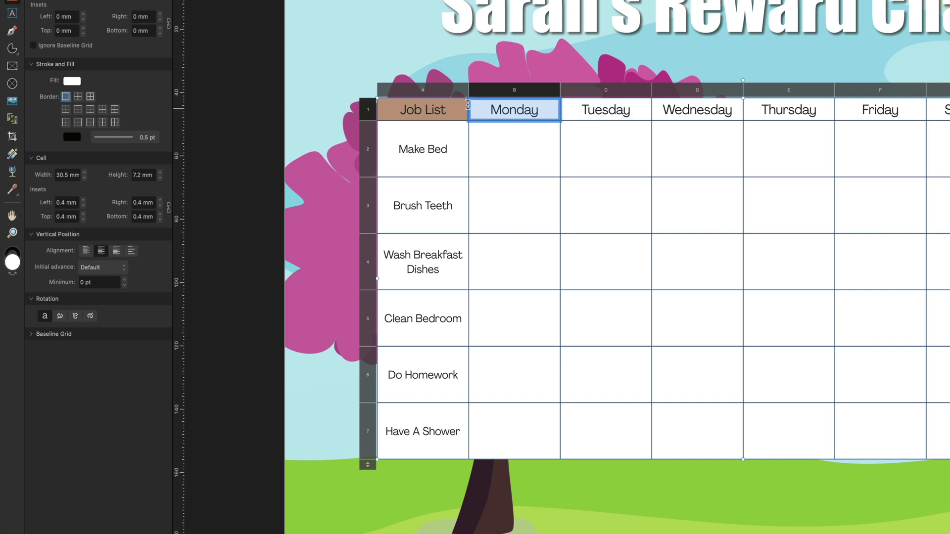
{"action": "left_click", "coordinate": [72, 81]}
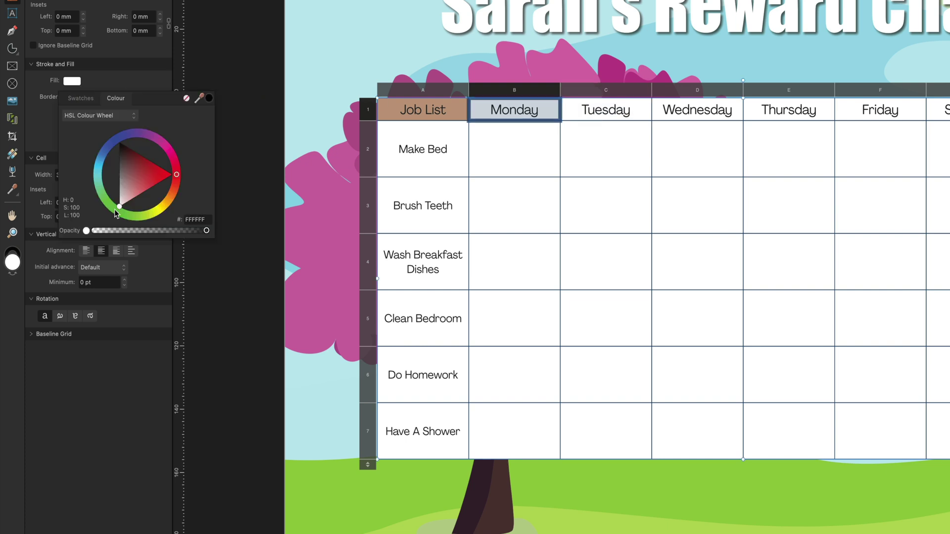
{"action": "left_click", "coordinate": [104, 197]}
{"action": "left_click_drag", "start_coordinate": [126, 168], "coordinate": [131, 151]}
{"action": "mouse_move", "coordinate": [638, 111]}
{"action": "left_mouse_down"}
{"action": "mouse_move", "coordinate": [689, 109]}
{"action": "mouse_move", "coordinate": [650, 110]}
{"action": "left_mouse_up"}
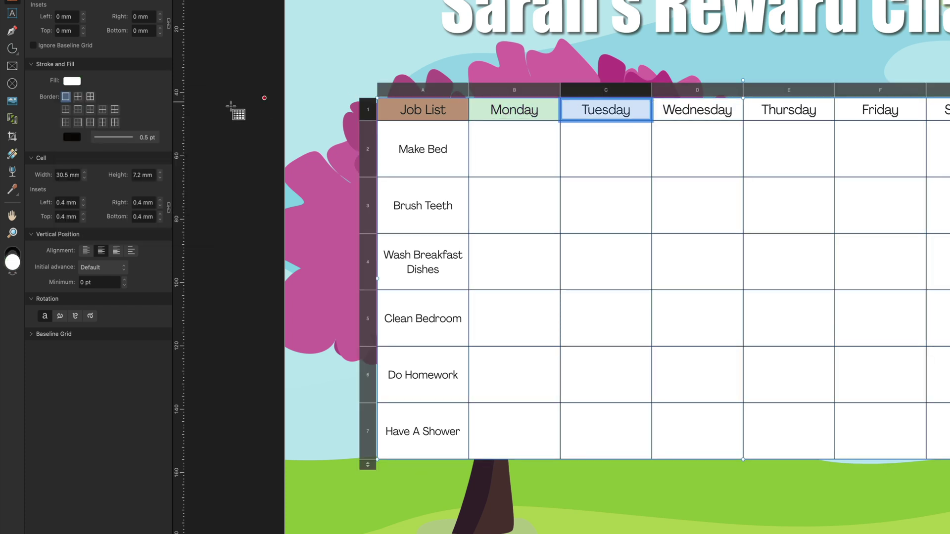
{"action": "left_click", "coordinate": [72, 82]}
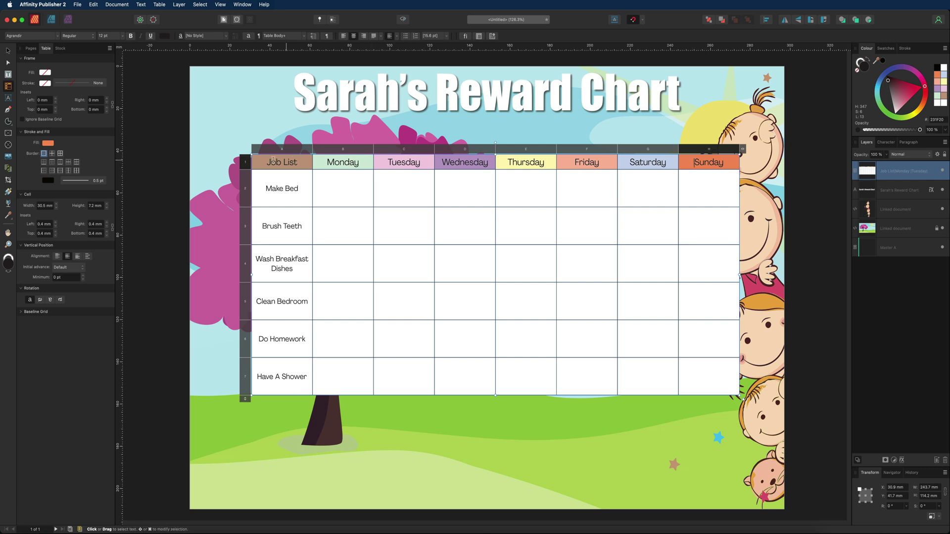
Change the colour of the "Job List" heading text to white (FFFFFF).
{"action": "left_click_drag", "start_coordinate": [266, 162], "coordinate": [297, 162]}
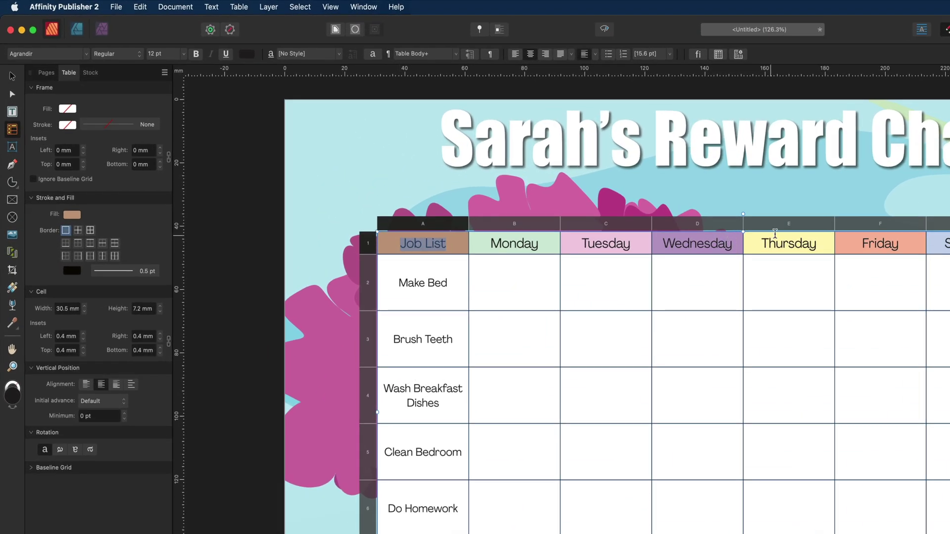
{"action": "left_click", "coordinate": [247, 54]}
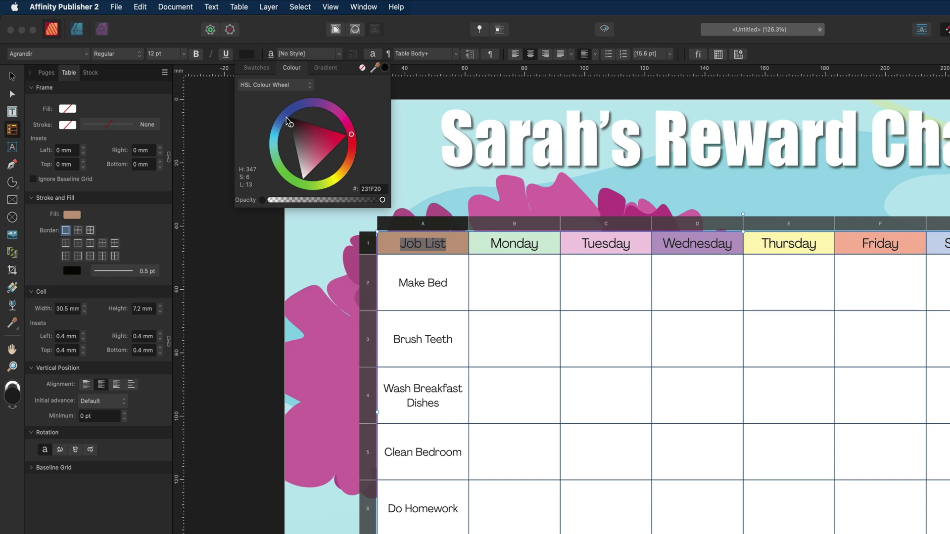
{"action": "left_click_drag", "start_coordinate": [301, 161], "coordinate": [303, 176]}
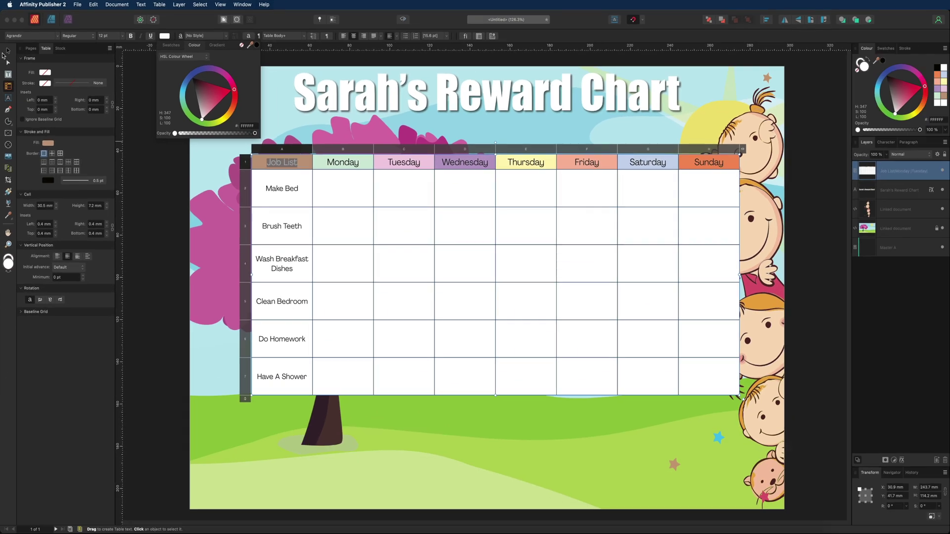
Copy the title's layer effects onto the table layer so the table has the same shadow.
{"action": "left_click", "coordinate": [7, 51]}
{"action": "left_click", "coordinate": [133, 107]}
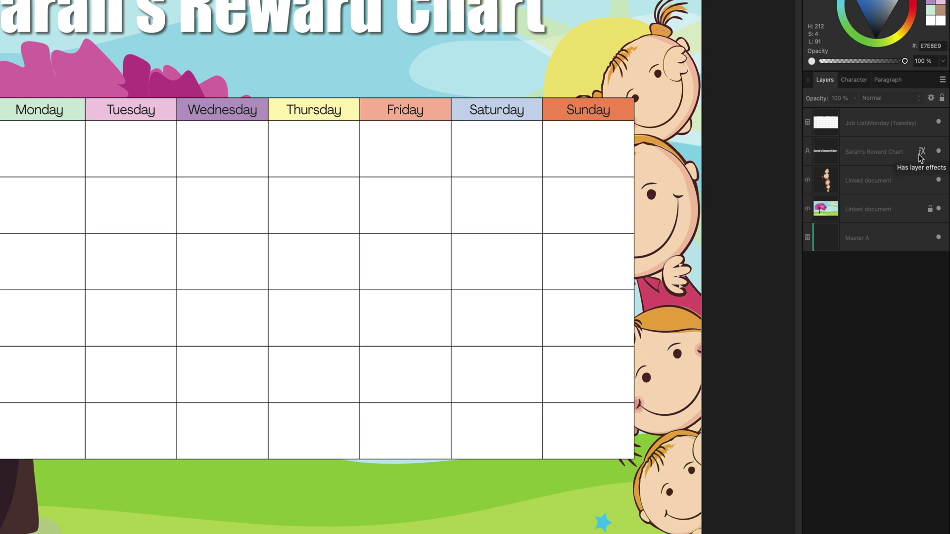
{"action": "left_click_drag", "start_coordinate": [923, 152], "coordinate": [922, 127]}
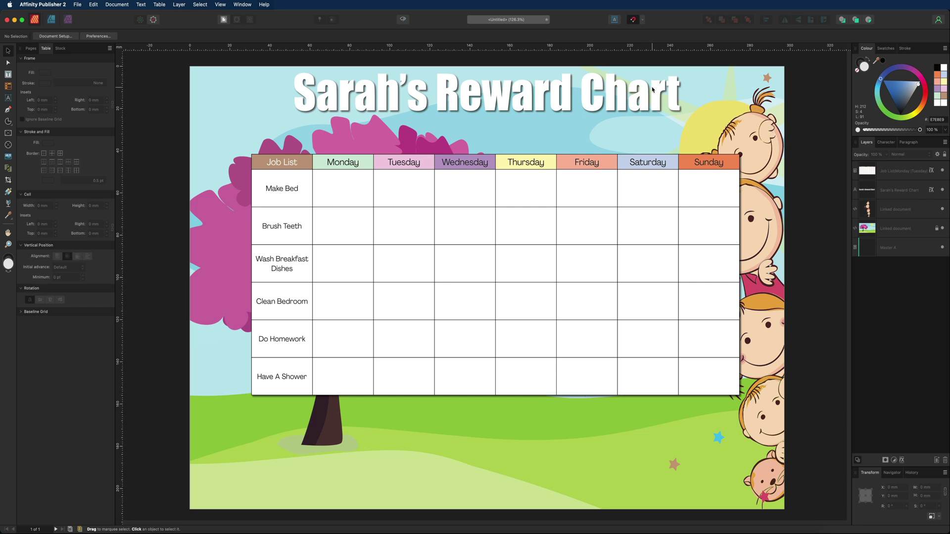
Fill the Brush Teeth, Clean Bedroom and Have A Shower rows with light blue, then deselect the table.
{"action": "left_click", "coordinate": [316, 216]}
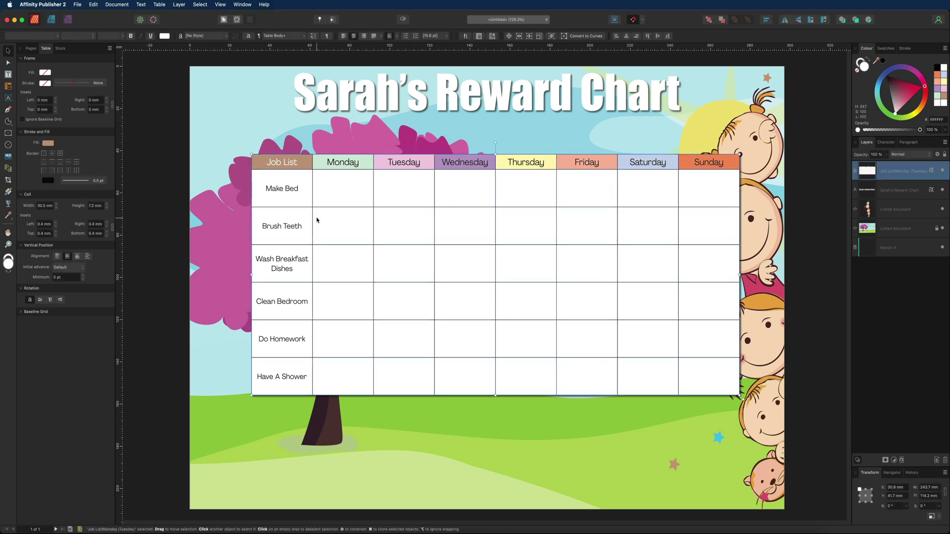
{"action": "double_click", "coordinate": [268, 218]}
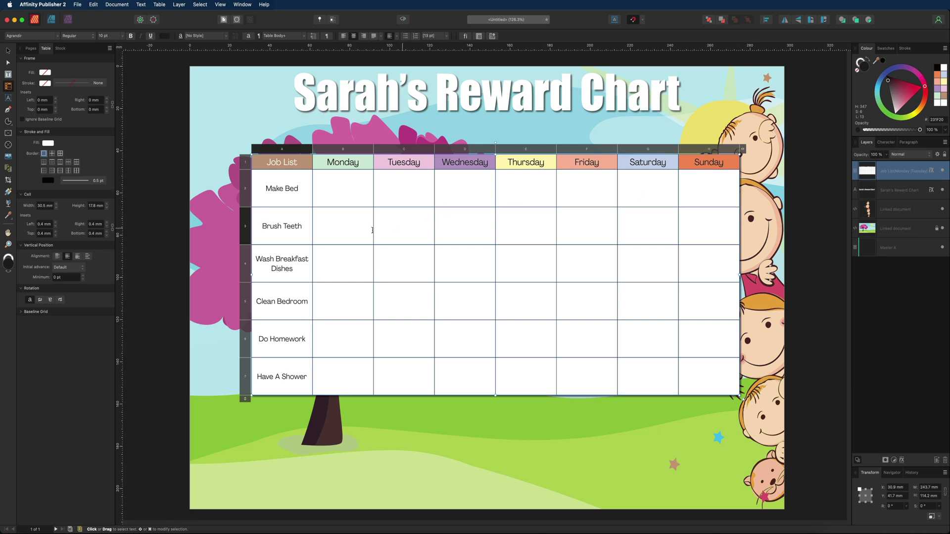
{"action": "left_click_drag", "start_coordinate": [281, 221], "coordinate": [687, 224]}
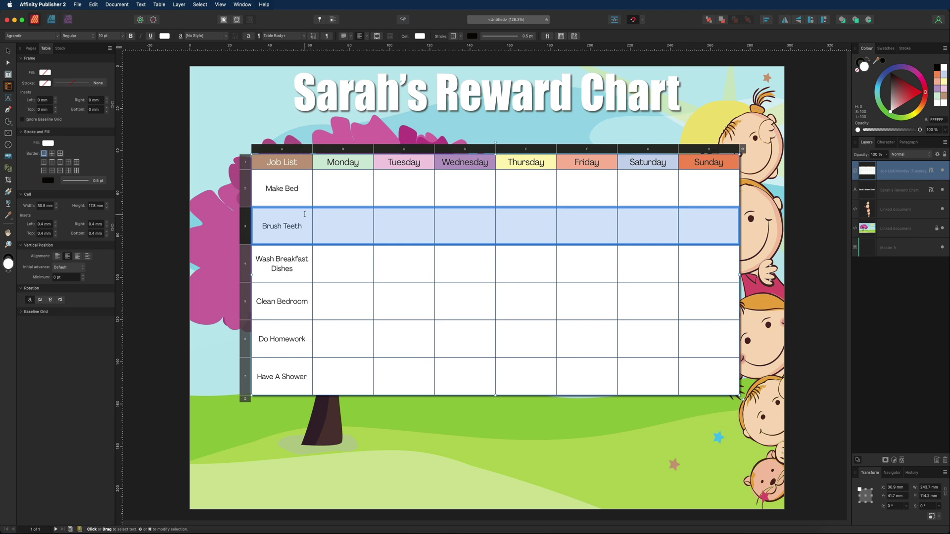
{"action": "left_click_drag", "start_coordinate": [274, 292], "coordinate": [682, 300]}
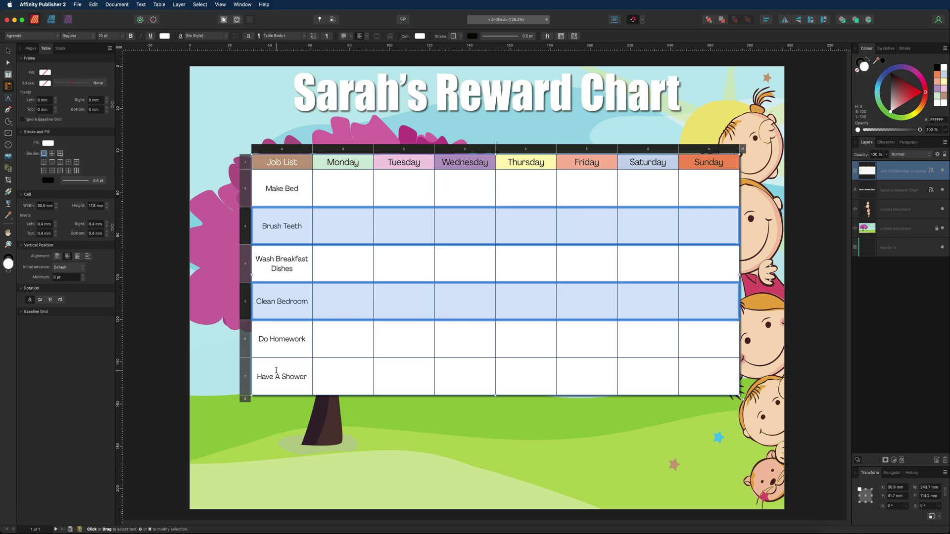
{"action": "left_click_drag", "start_coordinate": [266, 370], "coordinate": [707, 373]}
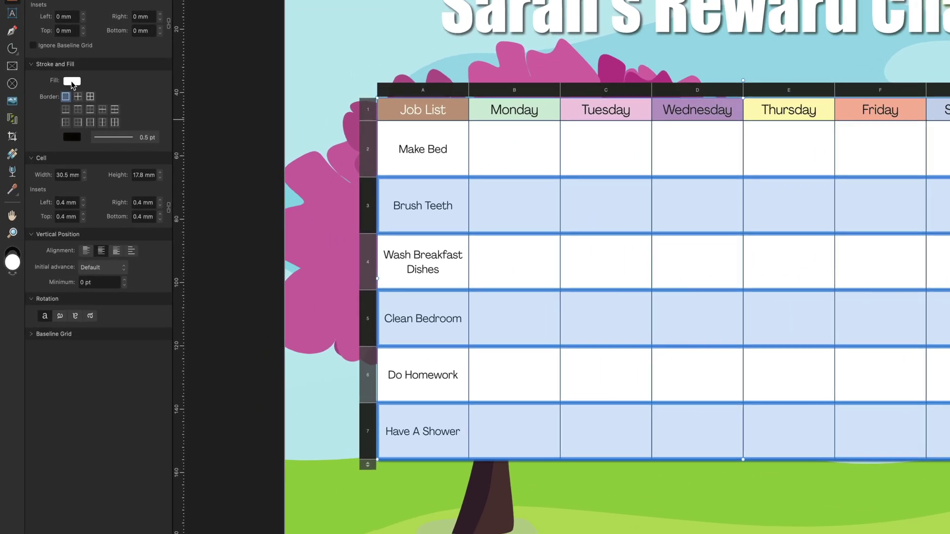
{"action": "left_click", "coordinate": [47, 144]}
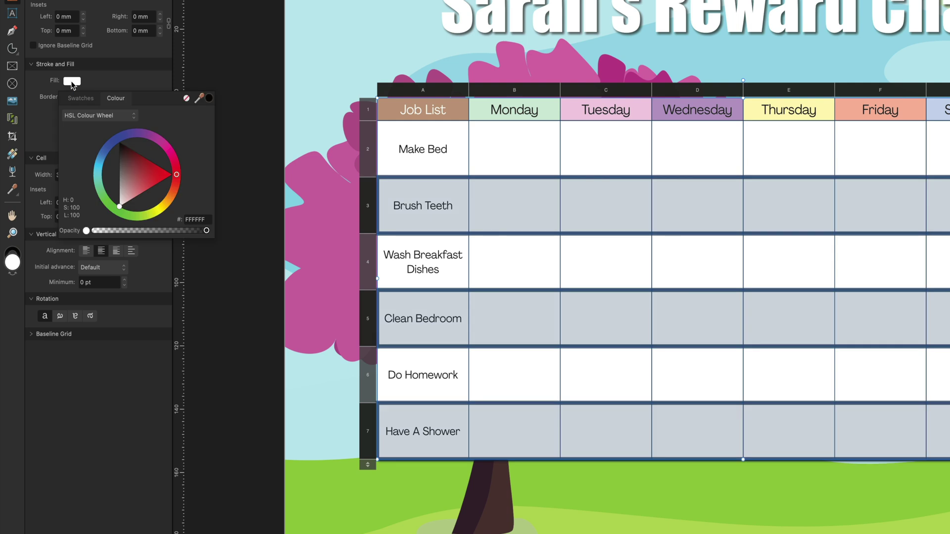
{"action": "left_click", "coordinate": [101, 163]}
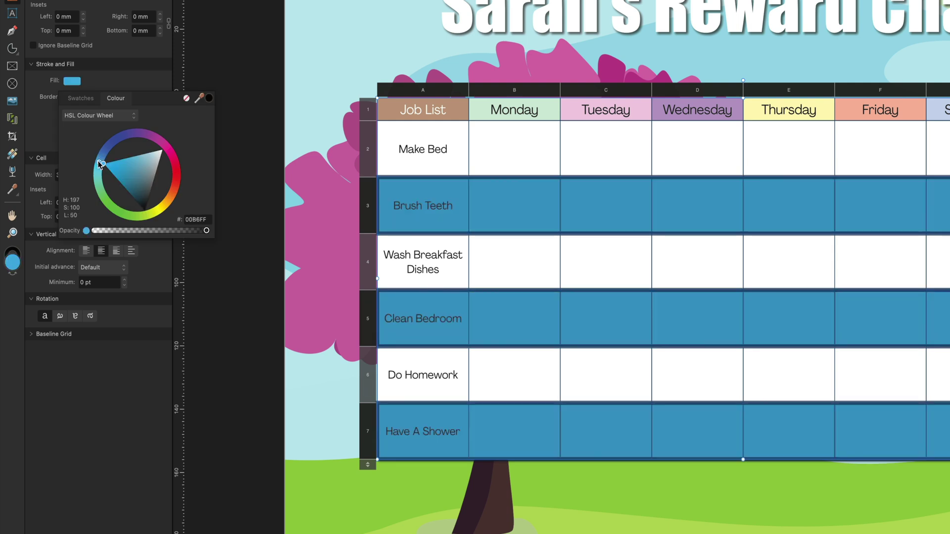
{"action": "left_click_drag", "start_coordinate": [126, 159], "coordinate": [146, 151]}
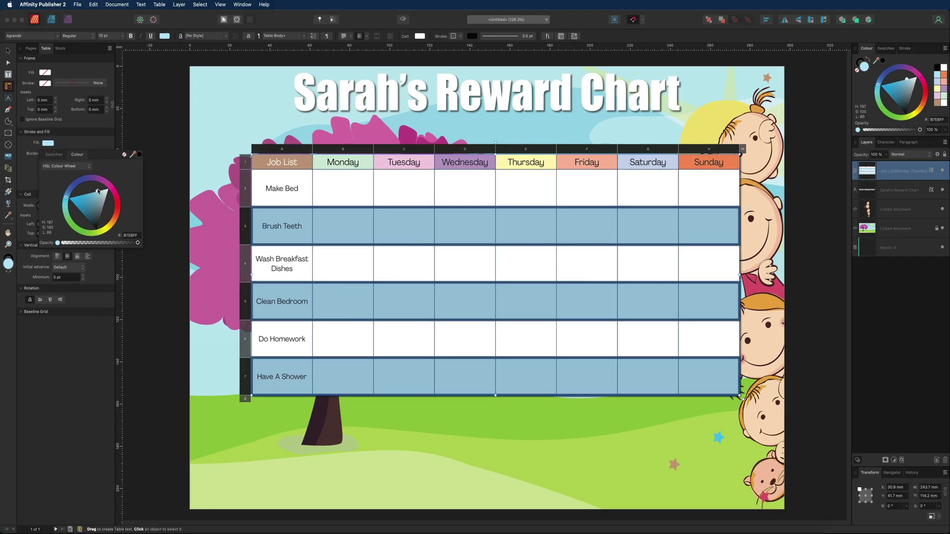
{"action": "left_click", "coordinate": [8, 51]}
{"action": "left_click", "coordinate": [131, 92]}
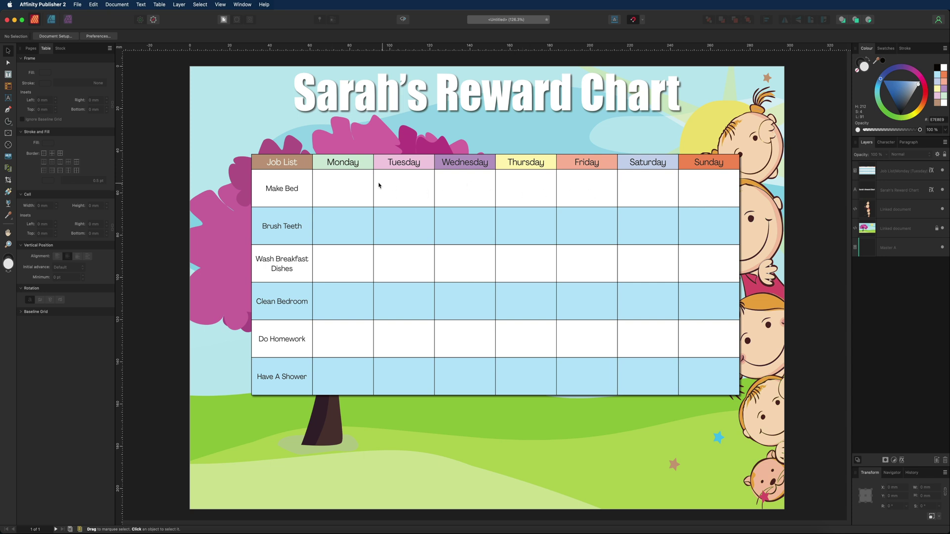
Insert a smiling face and a frowning face emoji, separated by a space, in the Monday cell of the Make Bed row.
{"action": "double_click", "coordinate": [334, 184]}
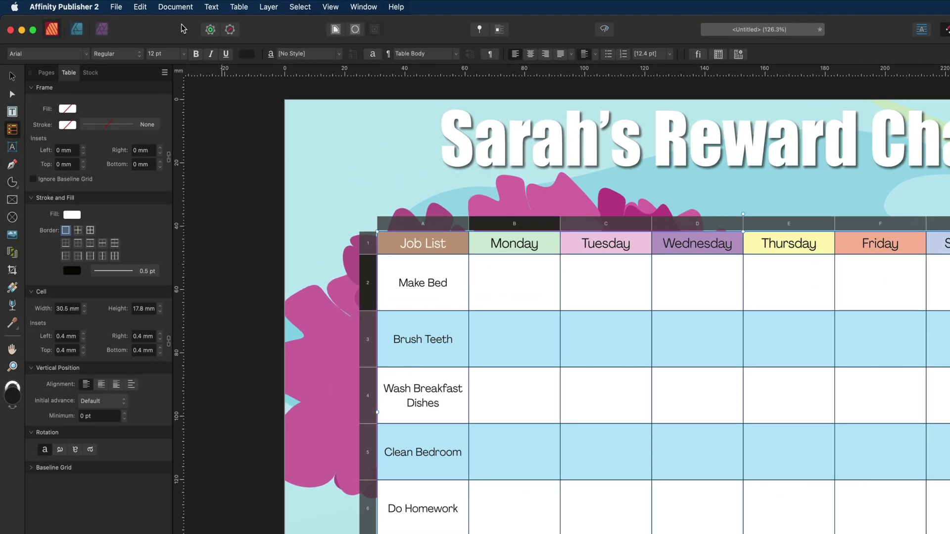
{"action": "left_click", "coordinate": [139, 7]}
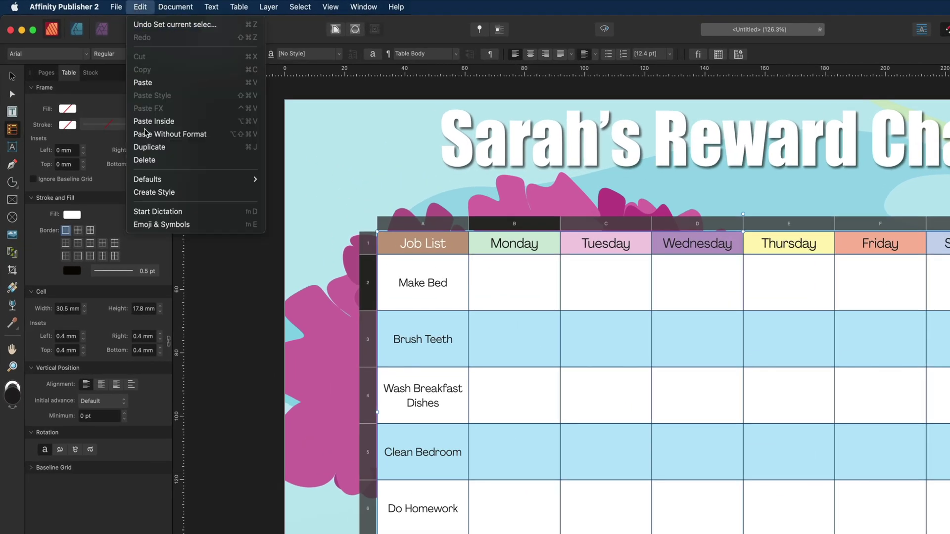
{"action": "left_click", "coordinate": [170, 225]}
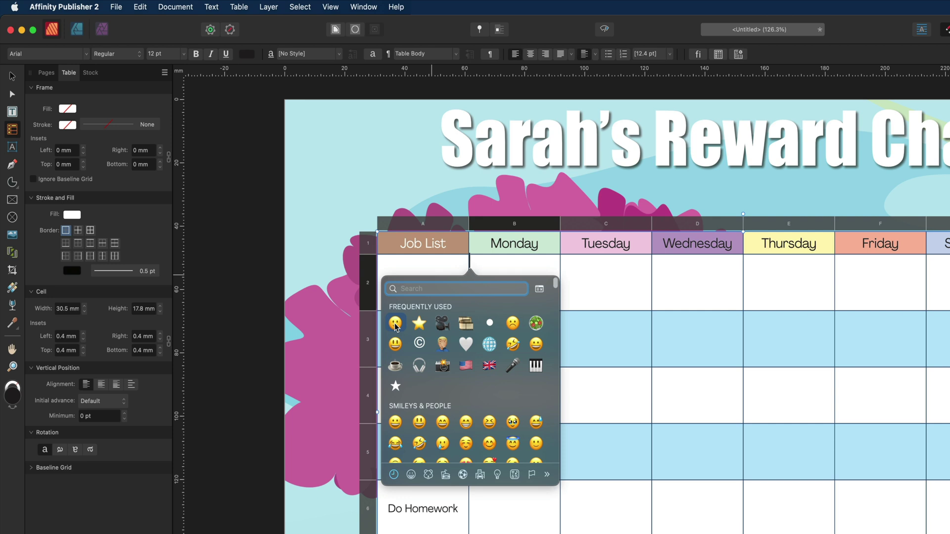
{"action": "left_click", "coordinate": [395, 323]}
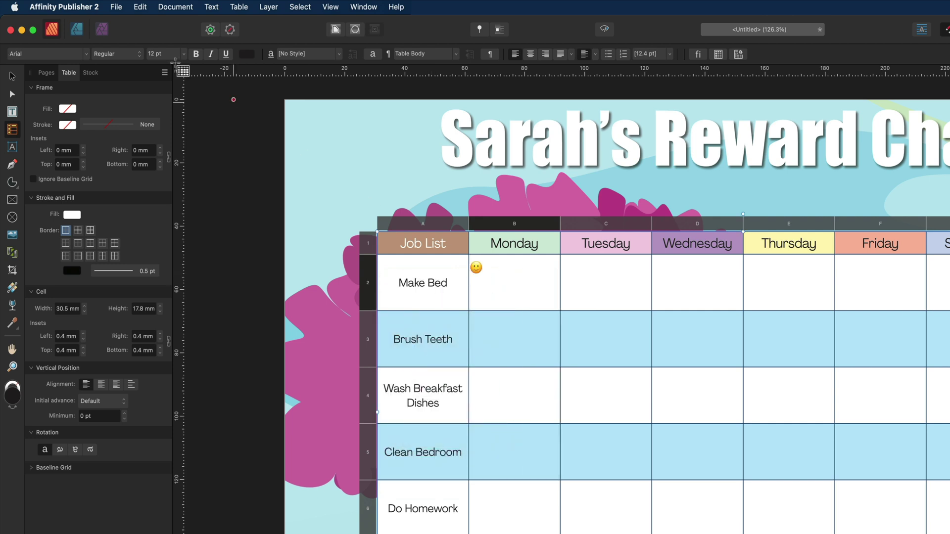
{"action": "key", "text": "Escape"}
{"action": "left_click", "coordinate": [141, 7]}
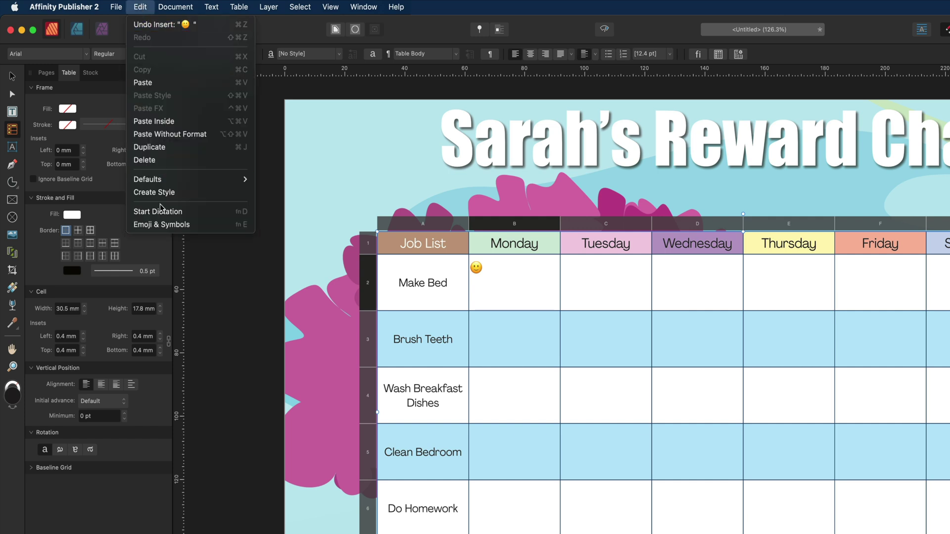
{"action": "left_click", "coordinate": [148, 225]}
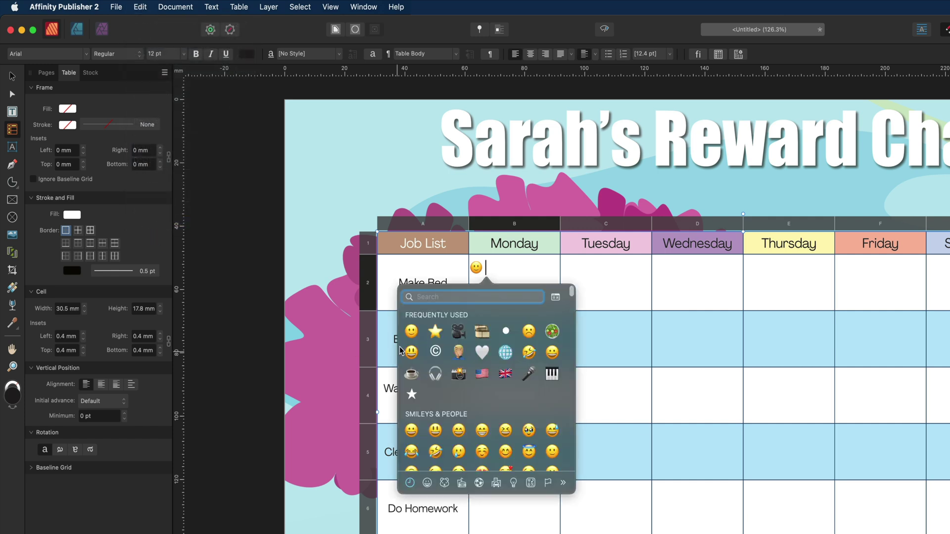
{"action": "left_click", "coordinate": [529, 331]}
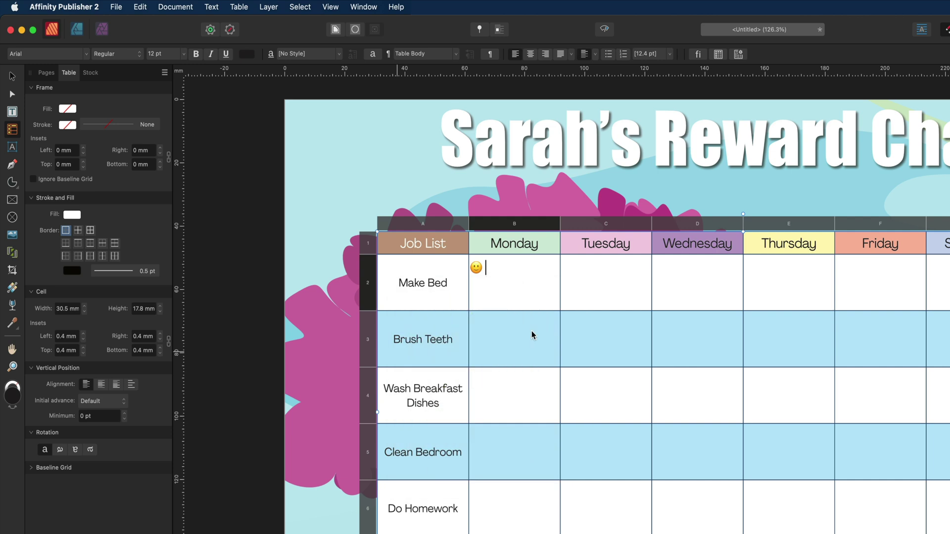
Enlarge both emojis in the Monday cell to 24 pt and widen the gap between them with extra spaces.
{"action": "key", "text": "super+a"}
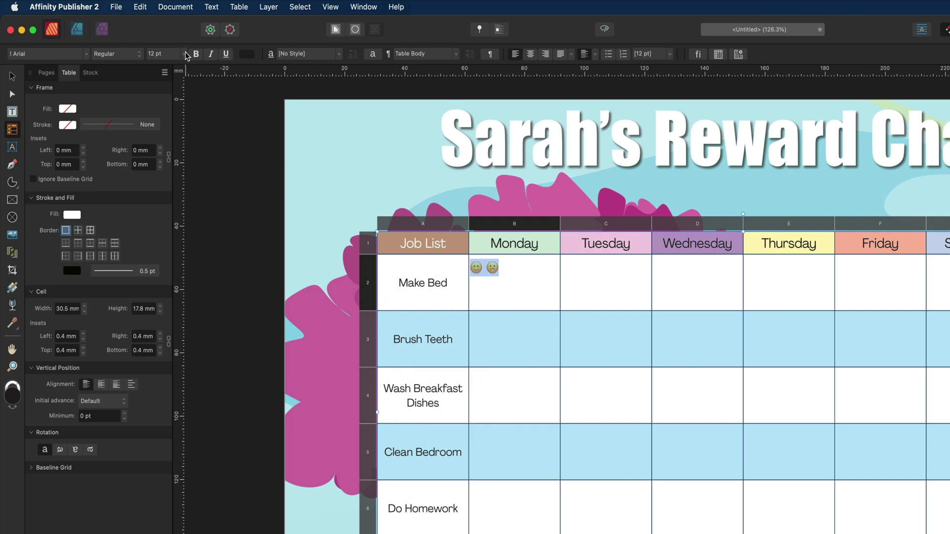
{"action": "left_click", "coordinate": [184, 53]}
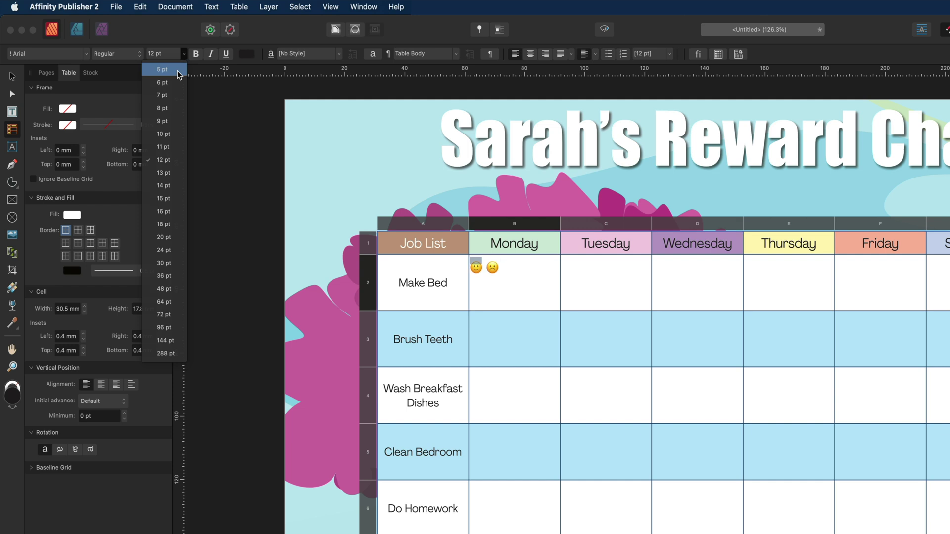
{"action": "left_click", "coordinate": [171, 251]}
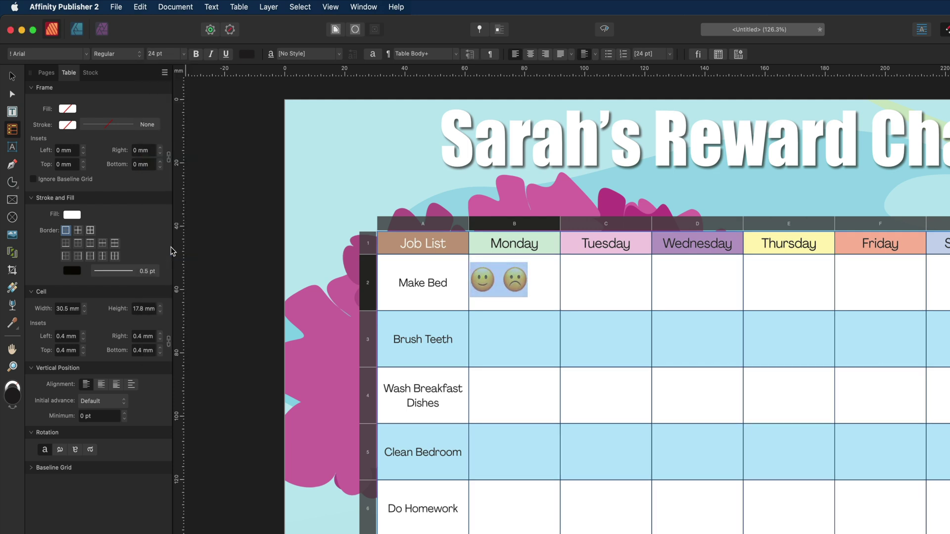
{"action": "left_click", "coordinate": [500, 277]}
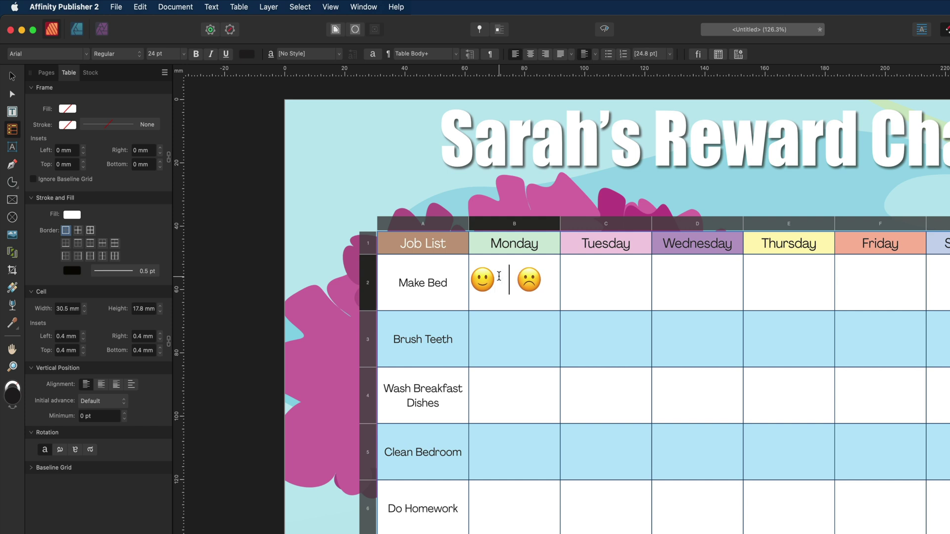
Centre the emojis horizontally and vertically in the Monday cell, with a bottom cell inset of 5 mm.
{"action": "key", "text": "Escape"}
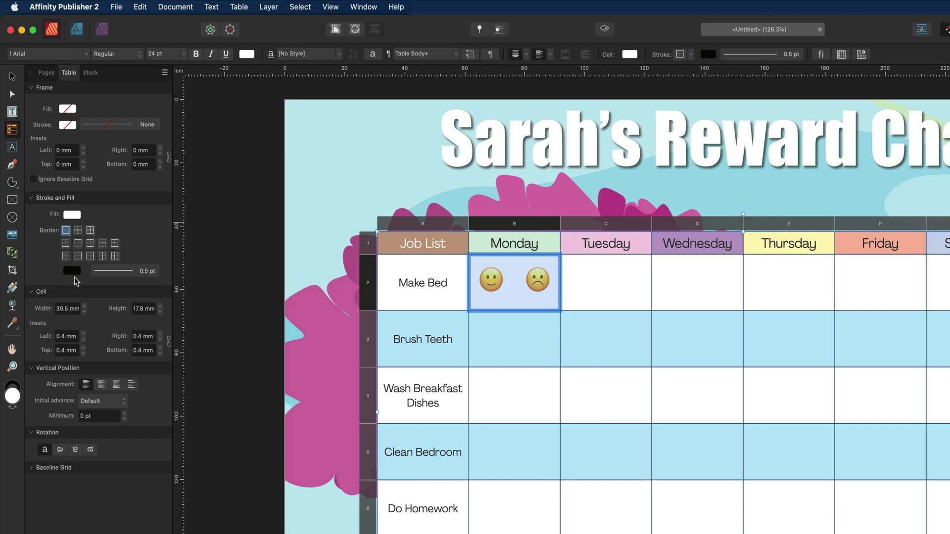
{"action": "left_click", "coordinate": [102, 385]}
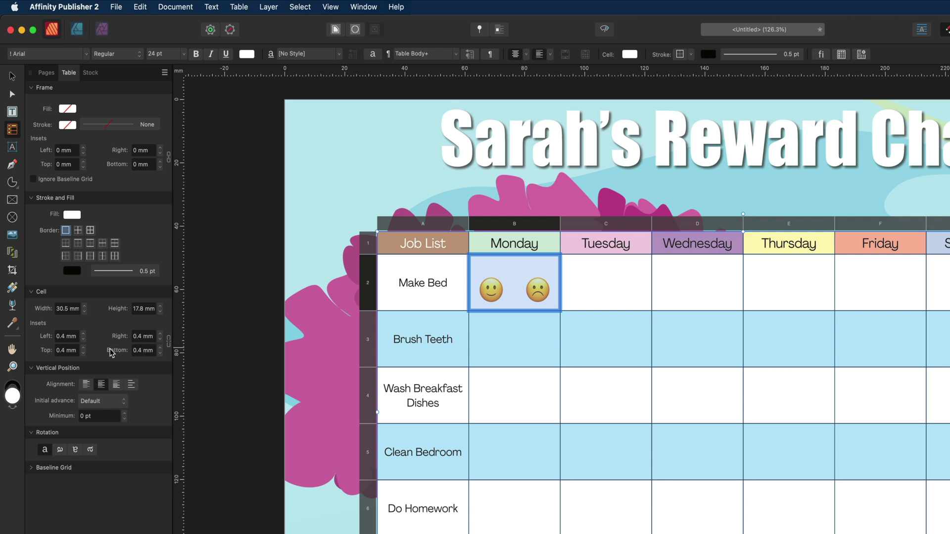
{"action": "left_click_drag", "start_coordinate": [160, 352], "coordinate": [162, 352]}
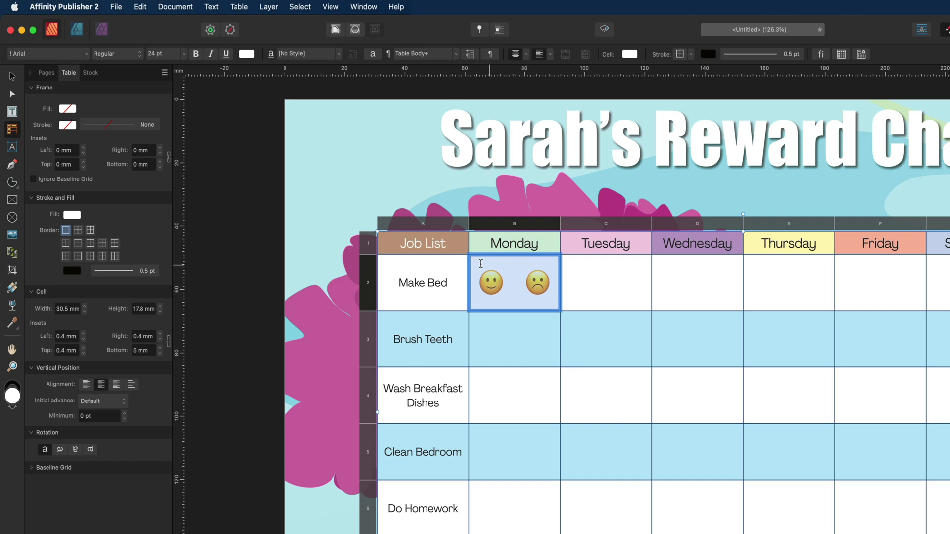
Copy the Monday emoji cell of the Make Bed row into the Tuesday to Sunday cells.
{"action": "left_click_drag", "start_coordinate": [490, 263], "coordinate": [556, 271]}
{"action": "key", "text": "super+c"}
{"action": "left_click_drag", "start_coordinate": [571, 267], "coordinate": [645, 276]}
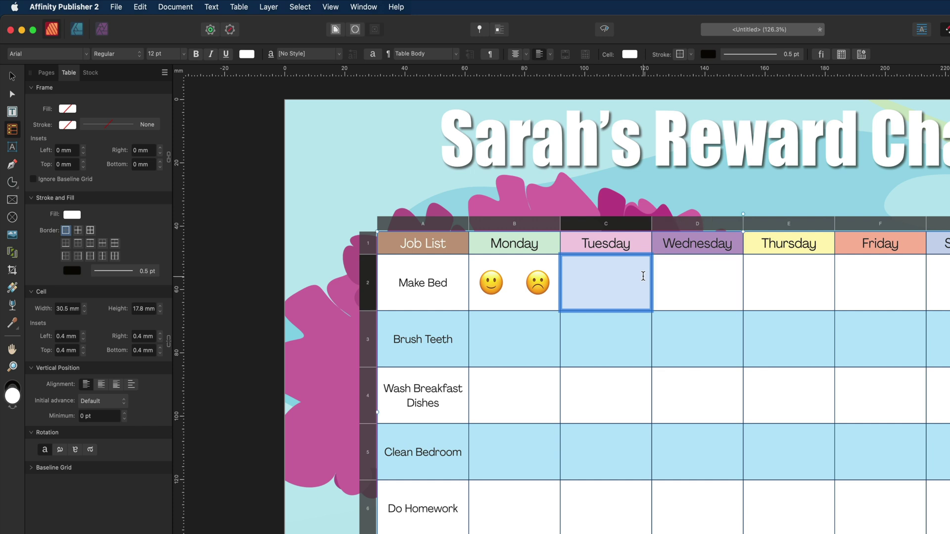
{"action": "key", "text": "super+v"}
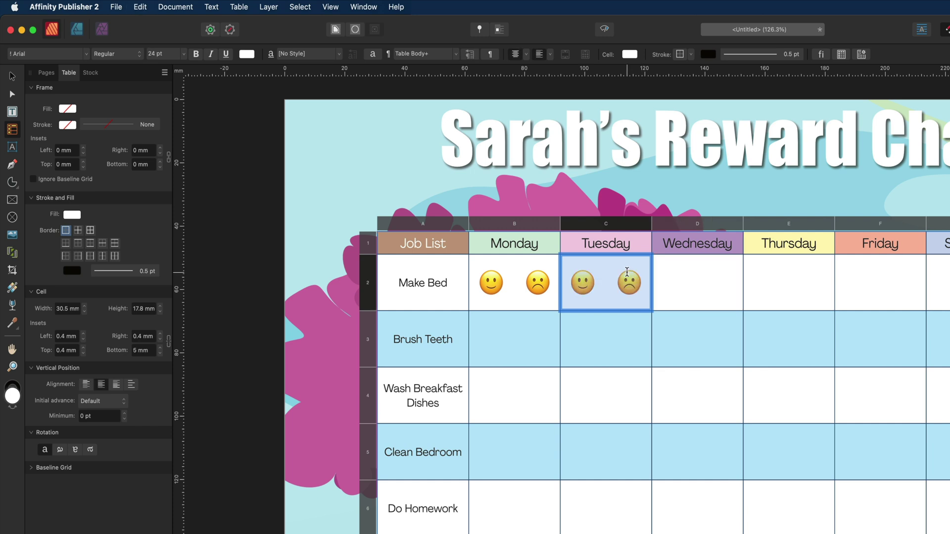
{"action": "left_click_drag", "start_coordinate": [696, 277], "coordinate": [732, 279]}
{"action": "key", "text": "super+v"}
{"action": "left_click_drag", "start_coordinate": [789, 278], "coordinate": [818, 280]}
{"action": "key", "text": "super+v"}
{"action": "mouse_move", "coordinate": [890, 280]}
{"action": "left_mouse_down"}
{"action": "mouse_move", "coordinate": [949, 282]}
{"action": "mouse_move", "coordinate": [890, 282]}
{"action": "left_mouse_up"}
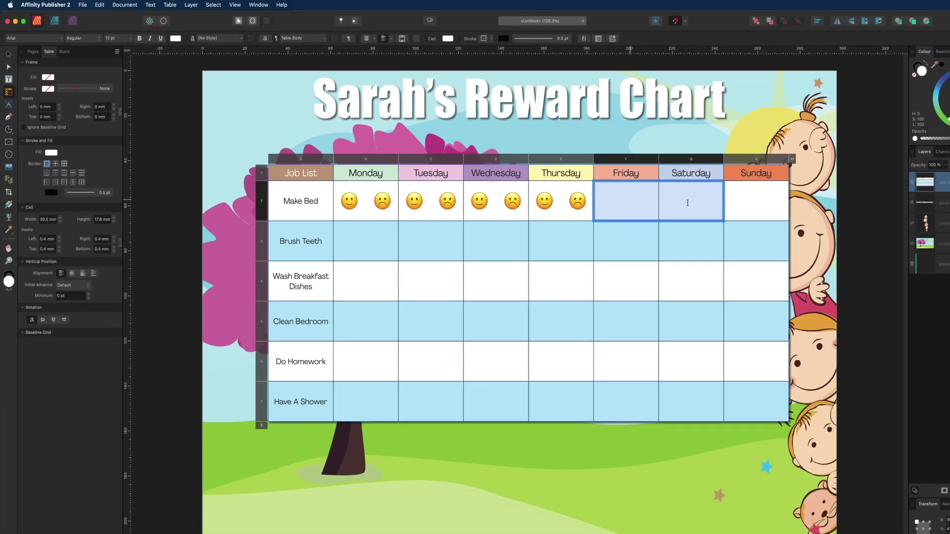
{"action": "key", "text": "super+v"}
{"action": "left_click", "coordinate": [638, 189]}
{"action": "key", "text": "super+v"}
{"action": "left_click", "coordinate": [690, 184]}
{"action": "key", "text": "super+v"}
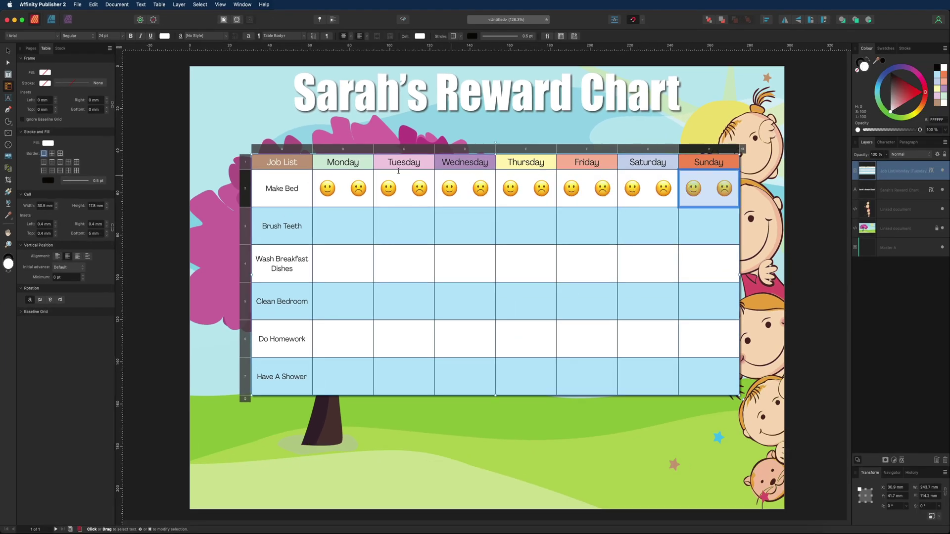
Copy the Make Bed row's emoji cells into the other five job rows, then deselect the table.
{"action": "left_click_drag", "start_coordinate": [317, 177], "coordinate": [690, 188]}
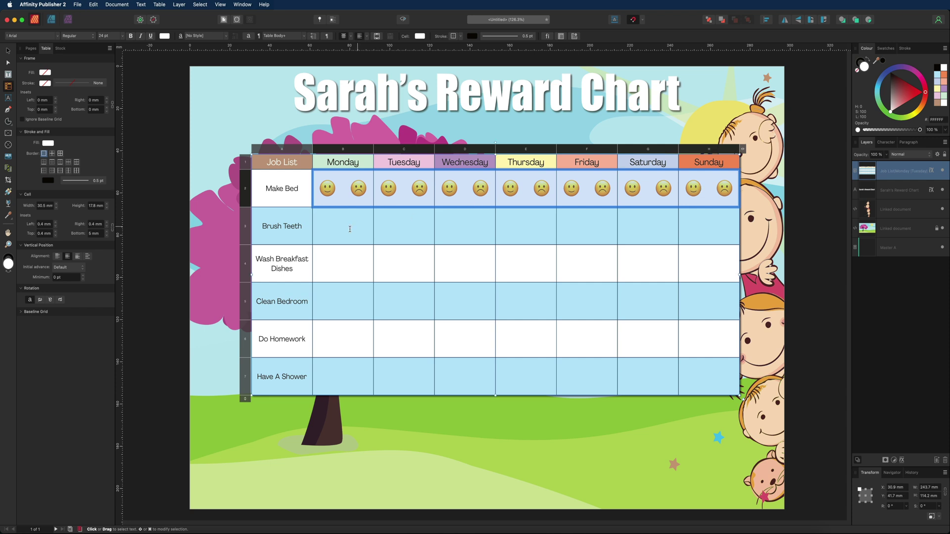
{"action": "left_click_drag", "start_coordinate": [328, 224], "coordinate": [681, 229]}
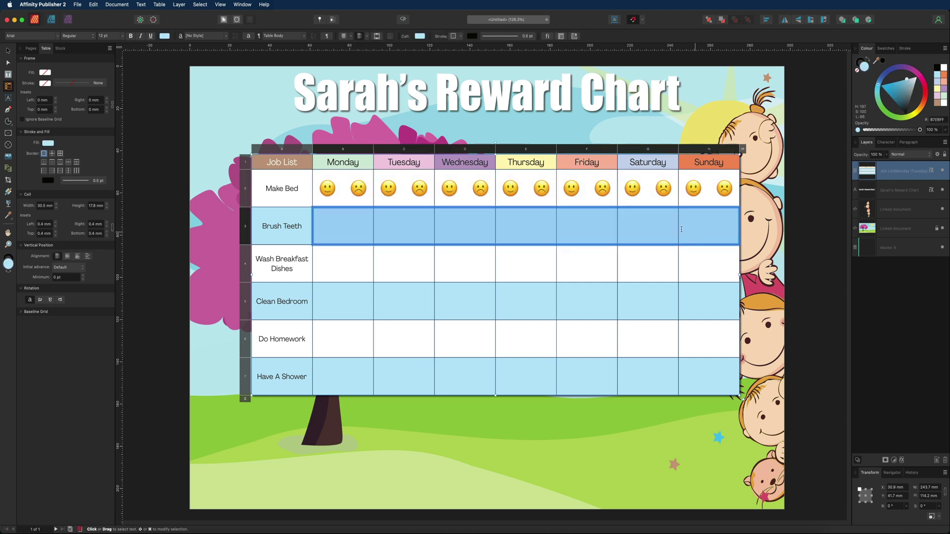
{"action": "key", "text": "super+v"}
{"action": "left_click_drag", "start_coordinate": [337, 262], "coordinate": [712, 265]}
{"action": "key", "text": "super+v"}
{"action": "left_click", "coordinate": [340, 291]}
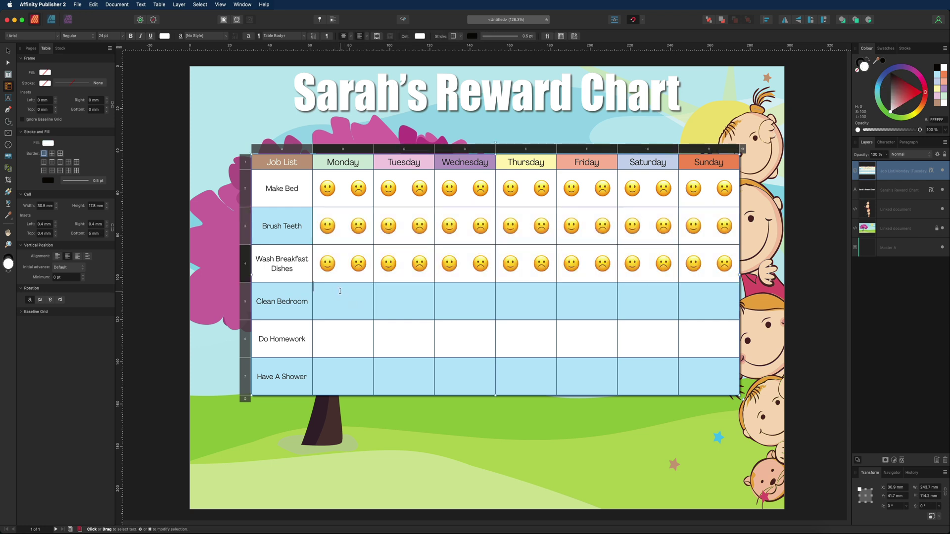
{"action": "left_click_drag", "start_coordinate": [340, 291], "coordinate": [711, 299]}
{"action": "key", "text": "super+v"}
{"action": "left_click_drag", "start_coordinate": [339, 335], "coordinate": [707, 349]}
{"action": "key", "text": "super+v"}
{"action": "left_click_drag", "start_coordinate": [346, 369], "coordinate": [698, 383]}
{"action": "key", "text": "super+v"}
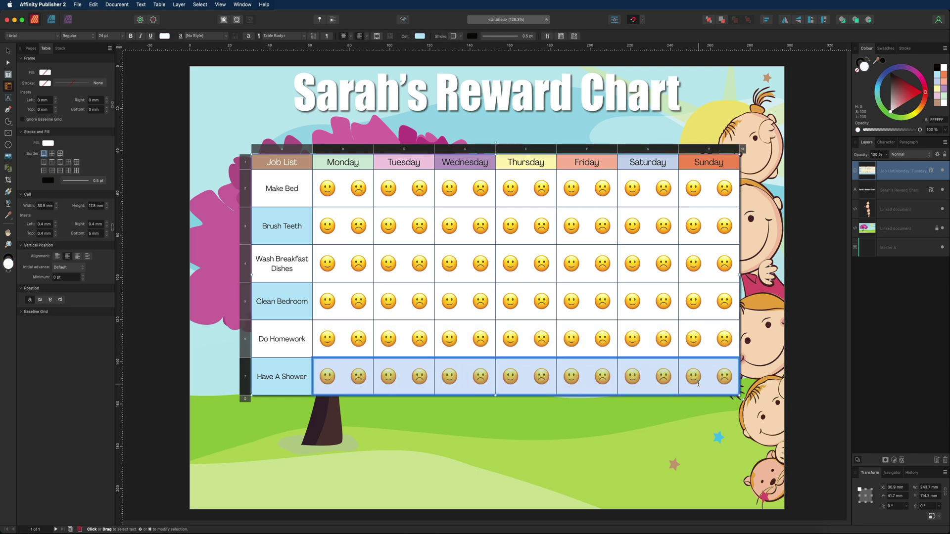
{"action": "left_click", "coordinate": [8, 50]}
{"action": "left_click", "coordinate": [170, 99]}
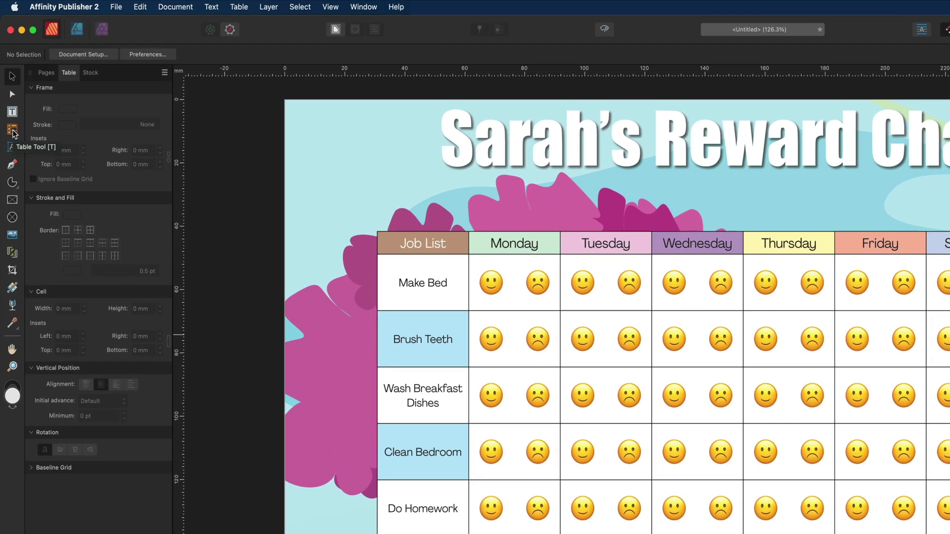
Draw a four-column, seven-row table about 127 by 33 mm below the chart and merge its first row into one cell.
{"action": "left_click", "coordinate": [12, 130]}
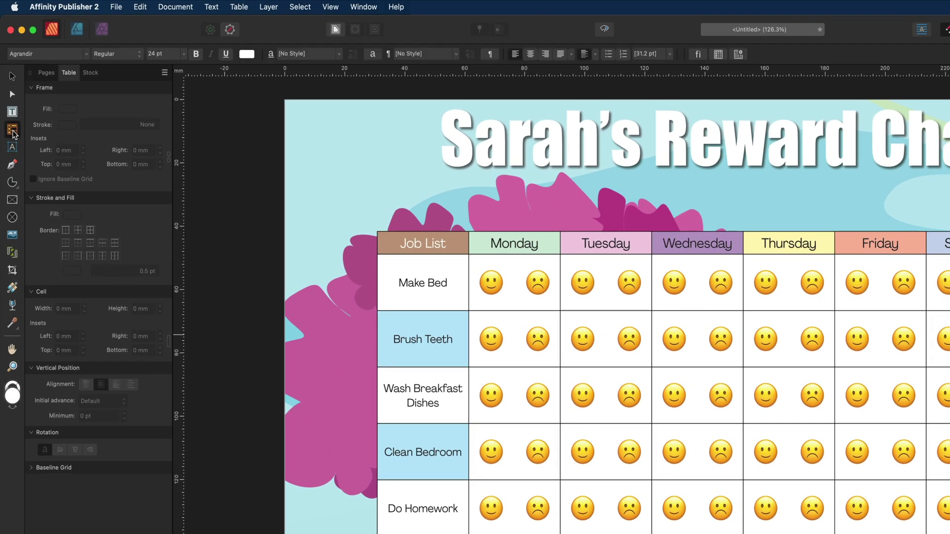
{"action": "left_click_drag", "start_coordinate": [377, 413], "coordinate": [631, 483]}
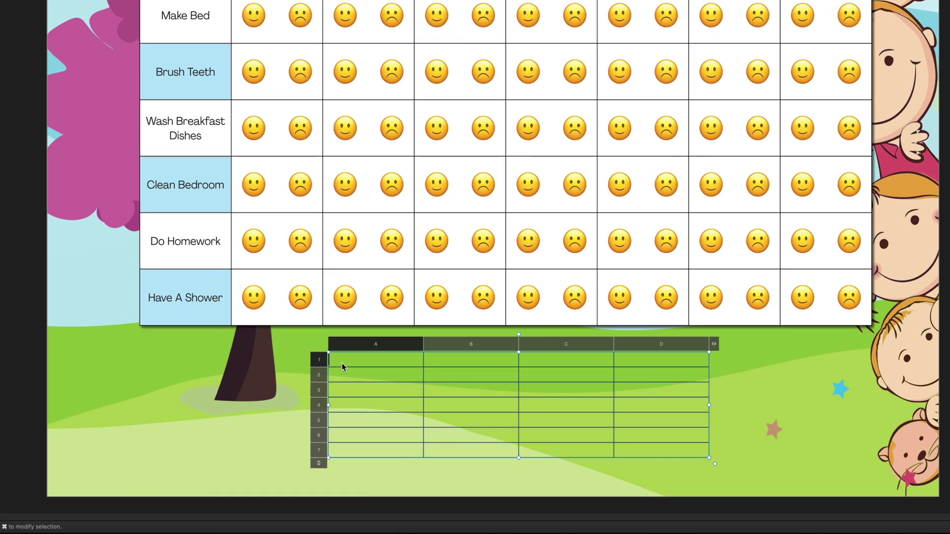
{"action": "left_click", "coordinate": [408, 361]}
{"action": "left_click_drag", "start_coordinate": [408, 361], "coordinate": [634, 360]}
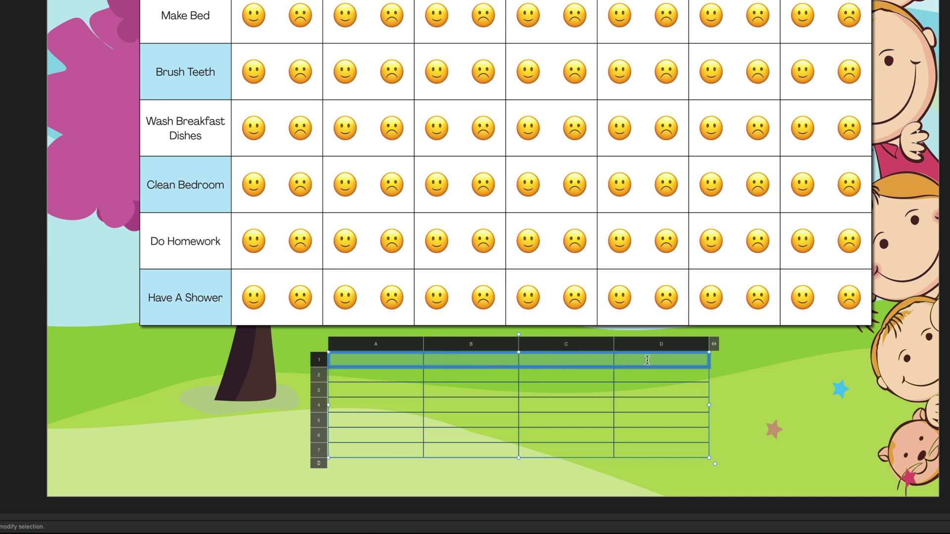
{"action": "right_click", "coordinate": [463, 358]}
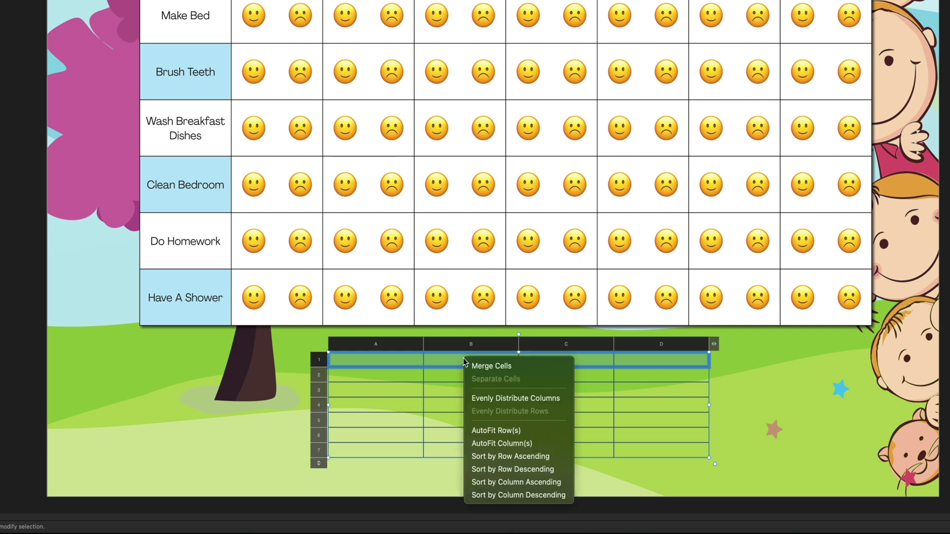
{"action": "left_click", "coordinate": [488, 366]}
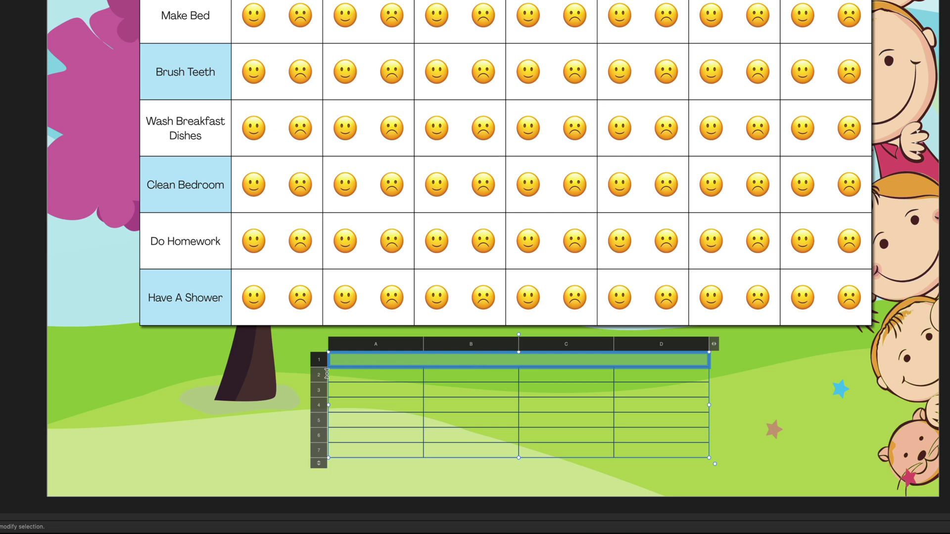
Merge rows 2 to 7 of the new table into a single large cell.
{"action": "left_click_drag", "start_coordinate": [337, 373], "coordinate": [644, 444]}
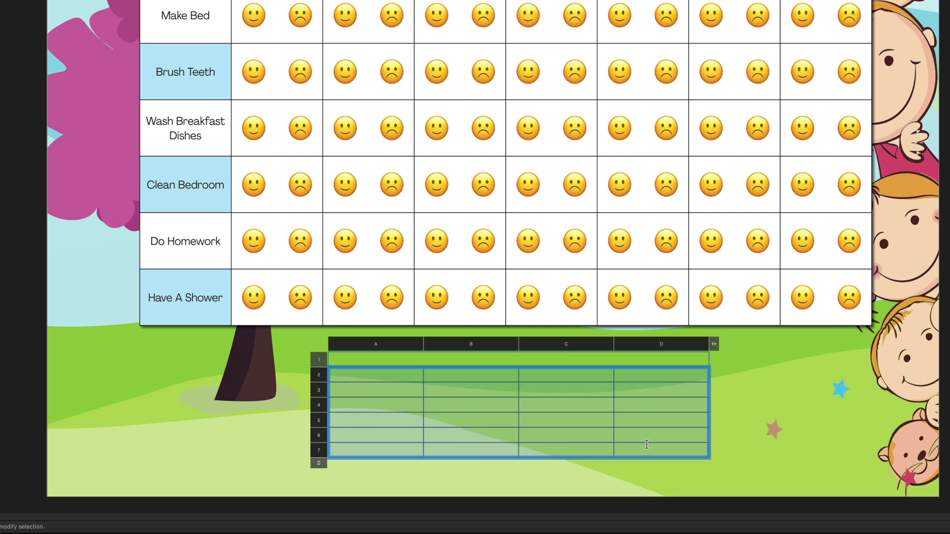
{"action": "right_click", "coordinate": [497, 376]}
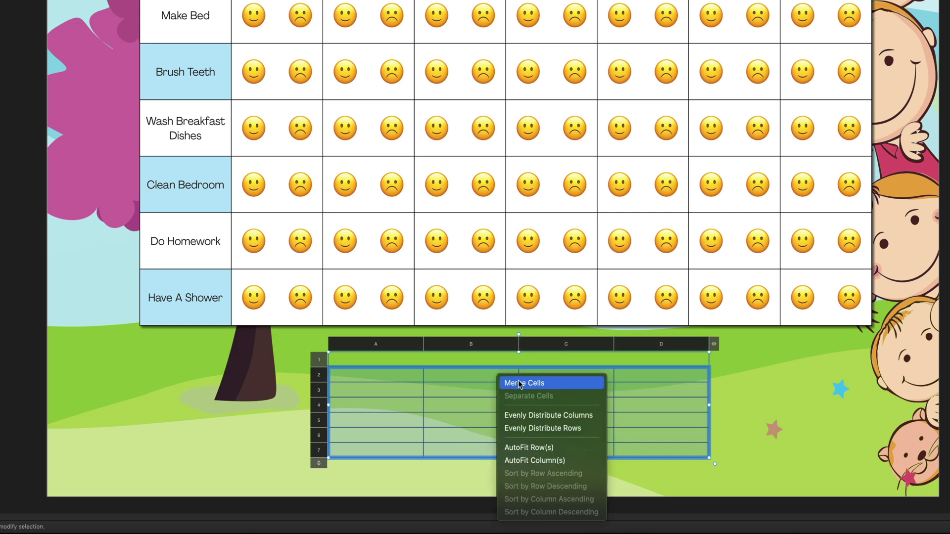
{"action": "left_click", "coordinate": [518, 380]}
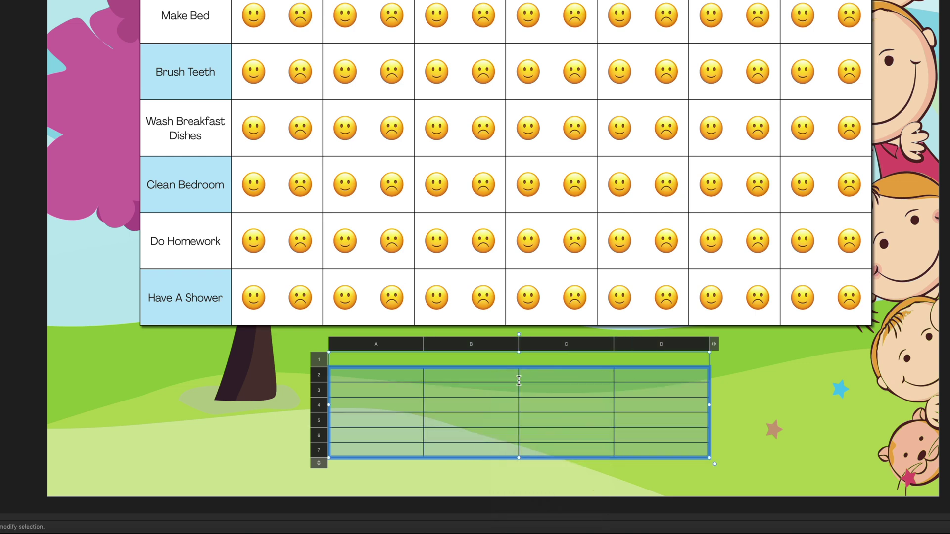
Enter the heading "My Completed Chart Reward" in the new table's first row and centre it horizontally.
{"action": "left_click", "coordinate": [442, 355]}
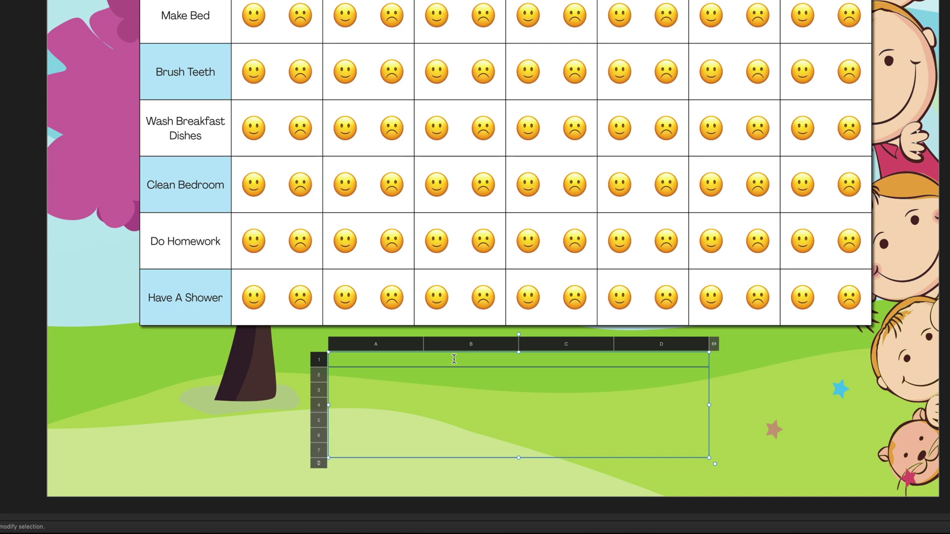
{"action": "type", "text": "My Completed Chart Reward"}
{"action": "left_click_drag", "start_coordinate": [501, 358], "coordinate": [327, 357]}
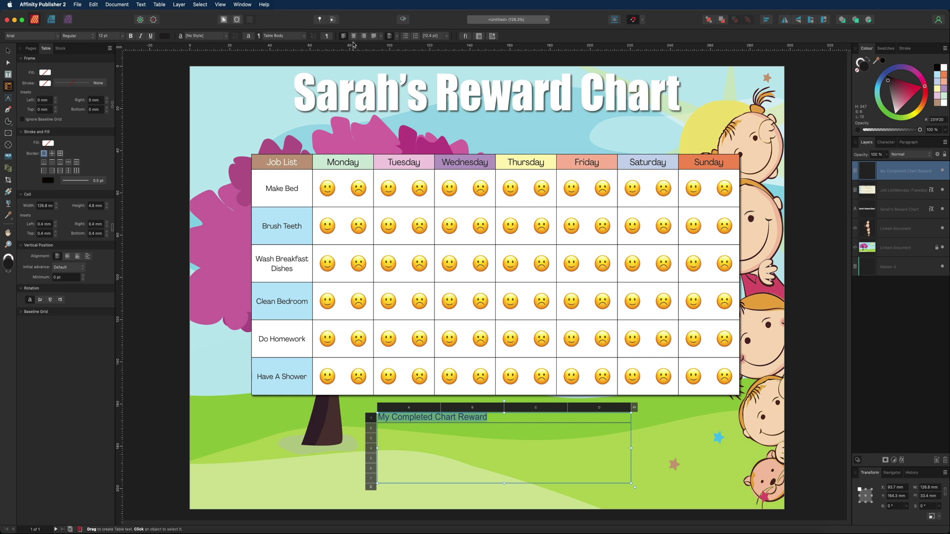
{"action": "left_click", "coordinate": [353, 36]}
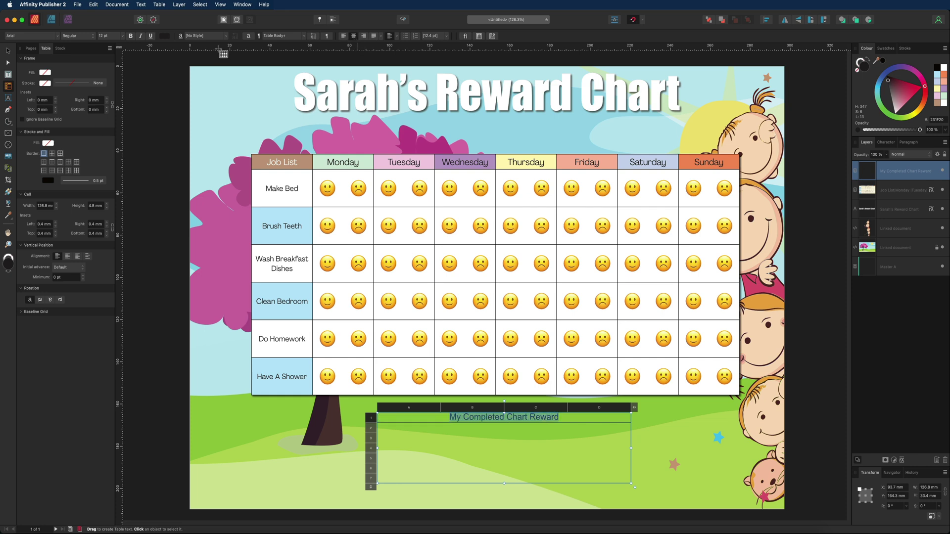
Set the "My Completed Chart Reward" heading in the Agrandir font at 10 pt.
{"action": "left_click", "coordinate": [58, 36]}
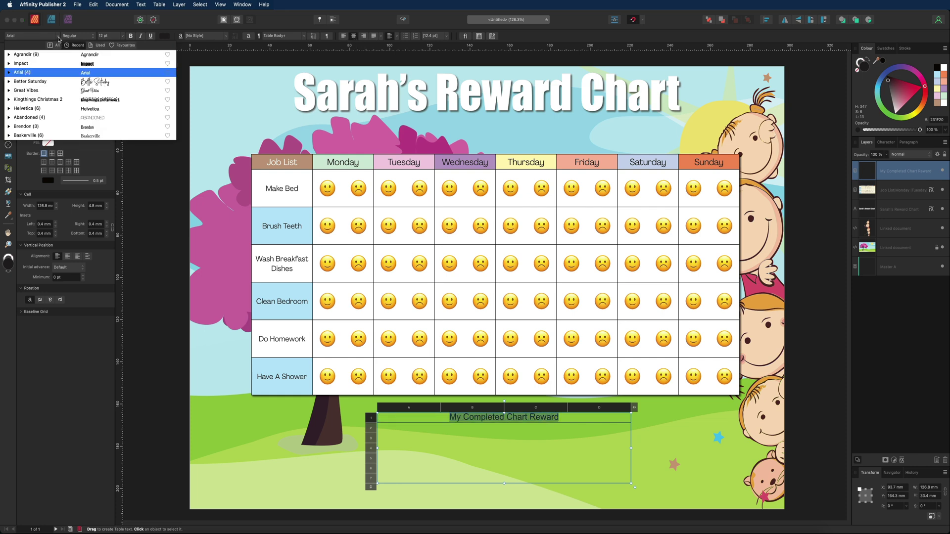
{"action": "left_click", "coordinate": [81, 55]}
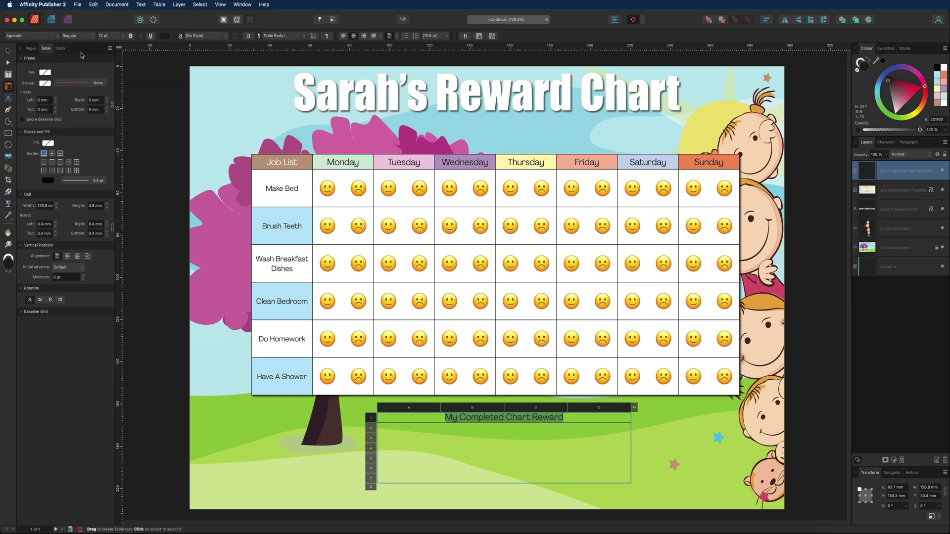
{"action": "left_click", "coordinate": [122, 36]}
{"action": "left_click", "coordinate": [105, 85]}
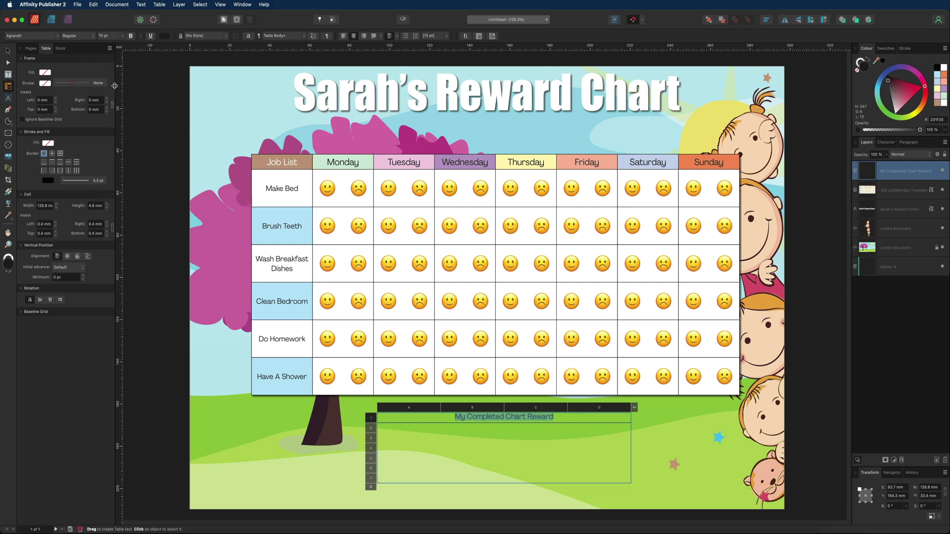
Fill all cells of the completed-chart reward table with white (FFFFFF).
{"action": "left_click_drag", "start_coordinate": [381, 416], "coordinate": [570, 470]}
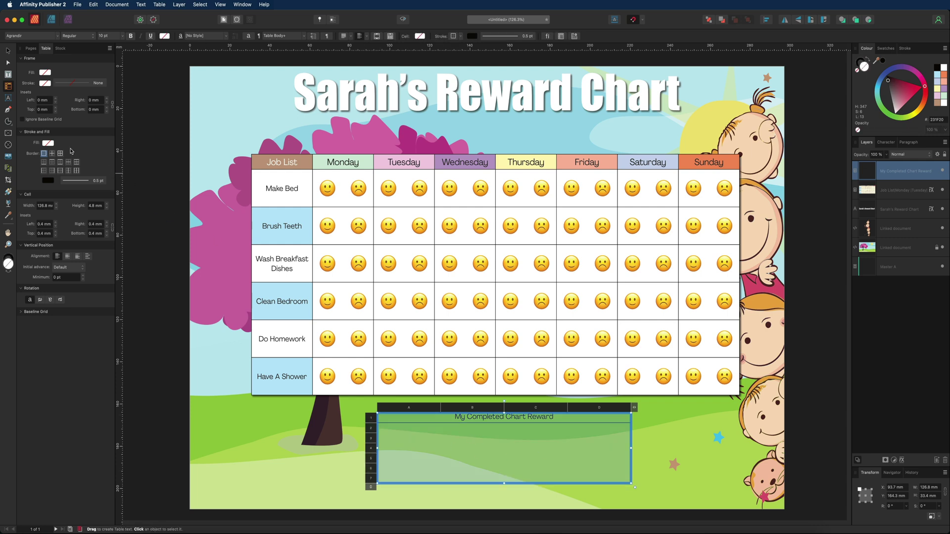
{"action": "left_click", "coordinate": [50, 143]}
{"action": "left_click_drag", "start_coordinate": [88, 198], "coordinate": [69, 241]}
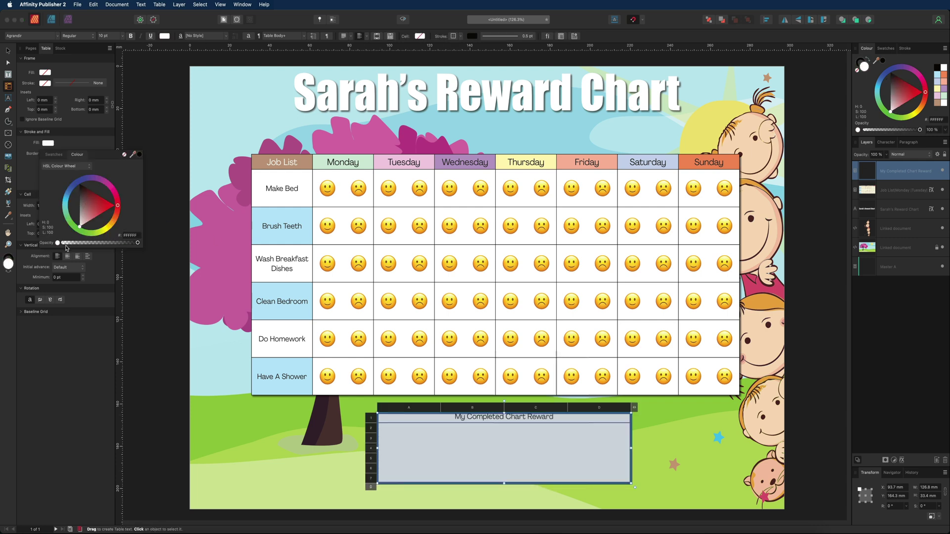
{"action": "left_click", "coordinate": [445, 435]}
Centre the reward table's heading vertically in its cell and increase the heading row's height to about 5.8 mm.
{"action": "left_click_drag", "start_coordinate": [448, 416], "coordinate": [555, 417]}
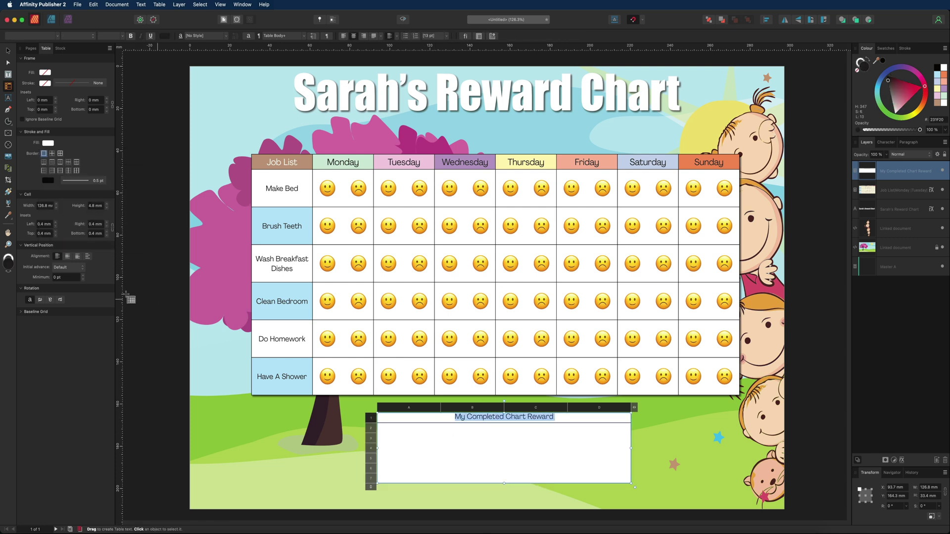
{"action": "left_click", "coordinate": [68, 256]}
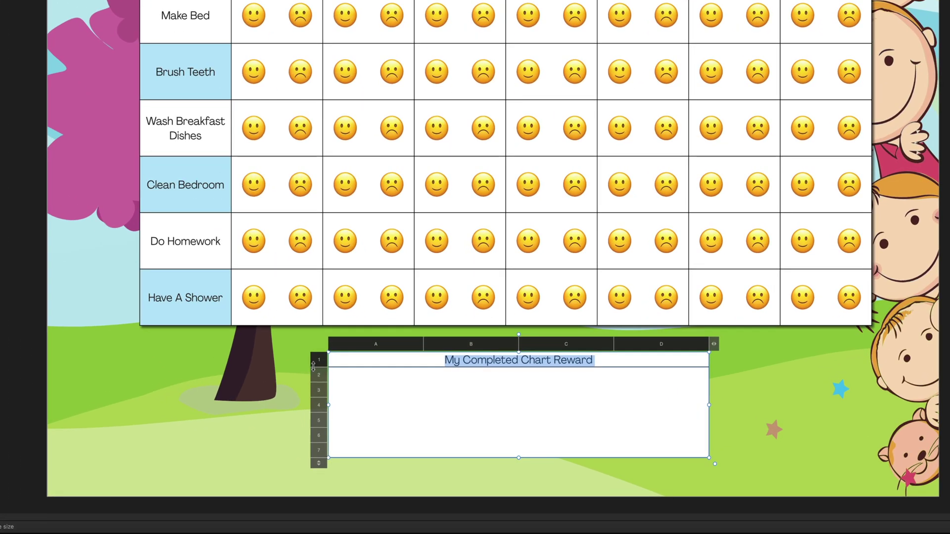
{"action": "left_click_drag", "start_coordinate": [313, 366], "coordinate": [314, 369]}
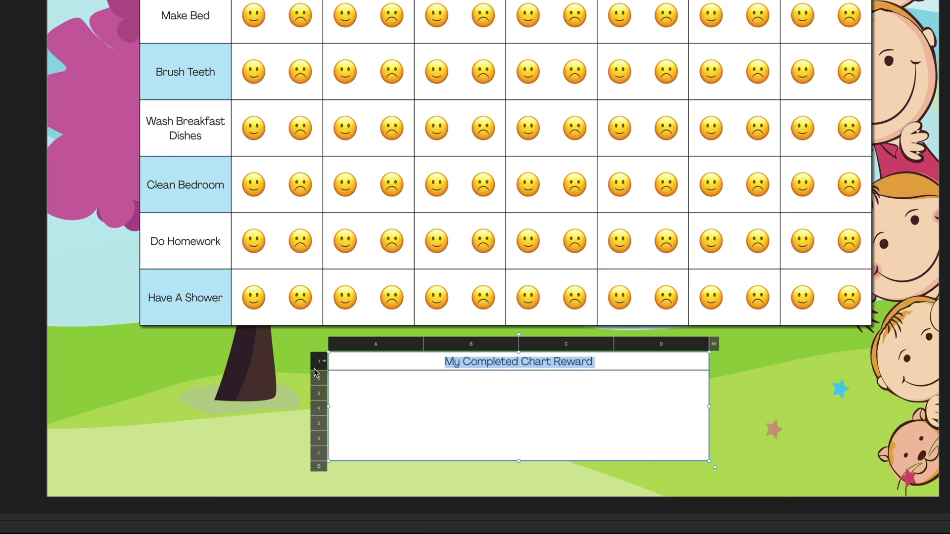
Shorten the reward table to six rows and move it up so it sits centred beneath the job chart.
{"action": "left_click_drag", "start_coordinate": [319, 464], "coordinate": [318, 448]}
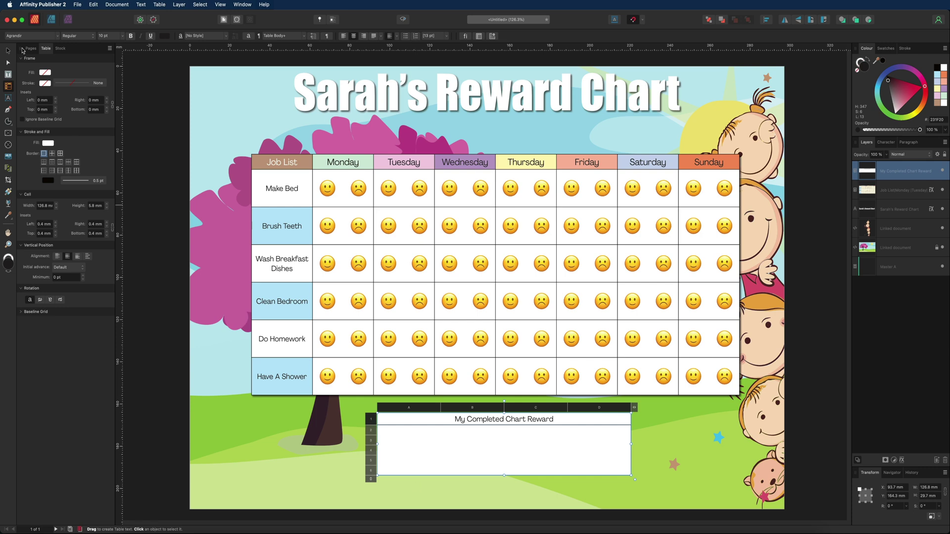
{"action": "key", "text": "Escape"}
{"action": "left_click", "coordinate": [149, 105]}
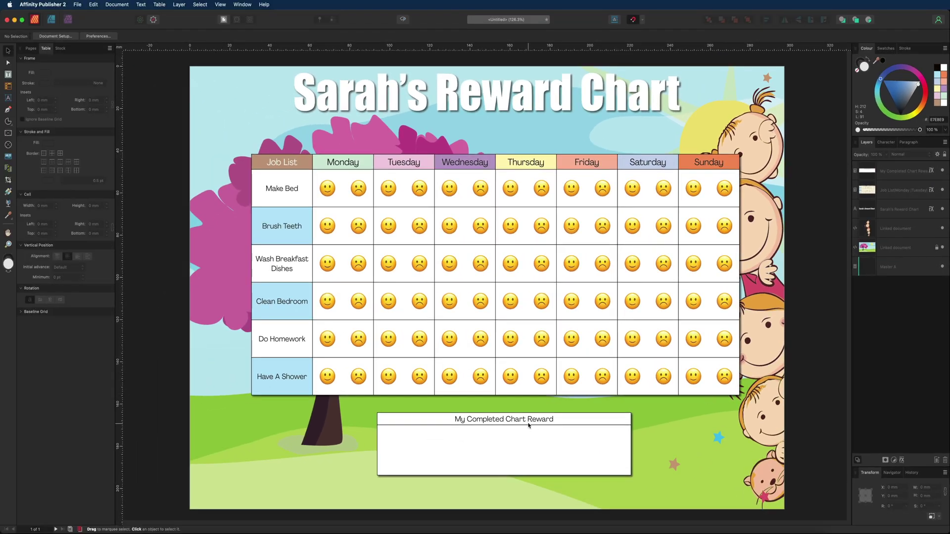
{"action": "left_click_drag", "start_coordinate": [528, 425], "coordinate": [521, 420]}
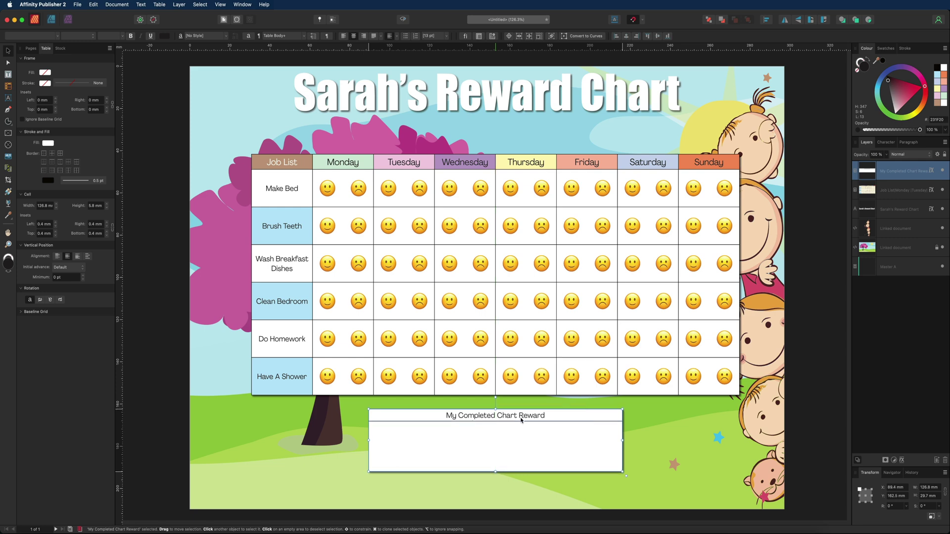
{"action": "left_click", "coordinate": [808, 252]}
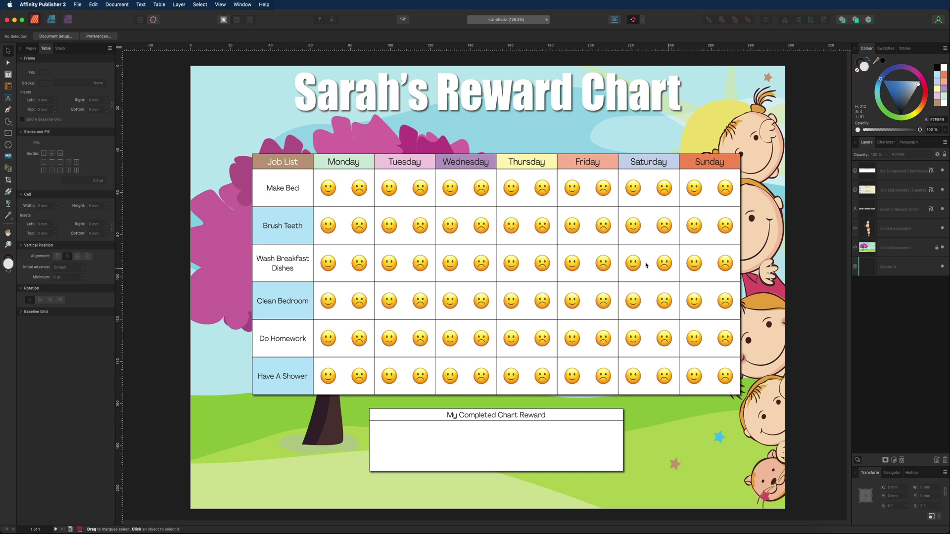
Place the stock image of the boy and girl in green uniforms in the page's lower-left corner, about 75 mm wide.
{"action": "left_click", "coordinate": [60, 48]}
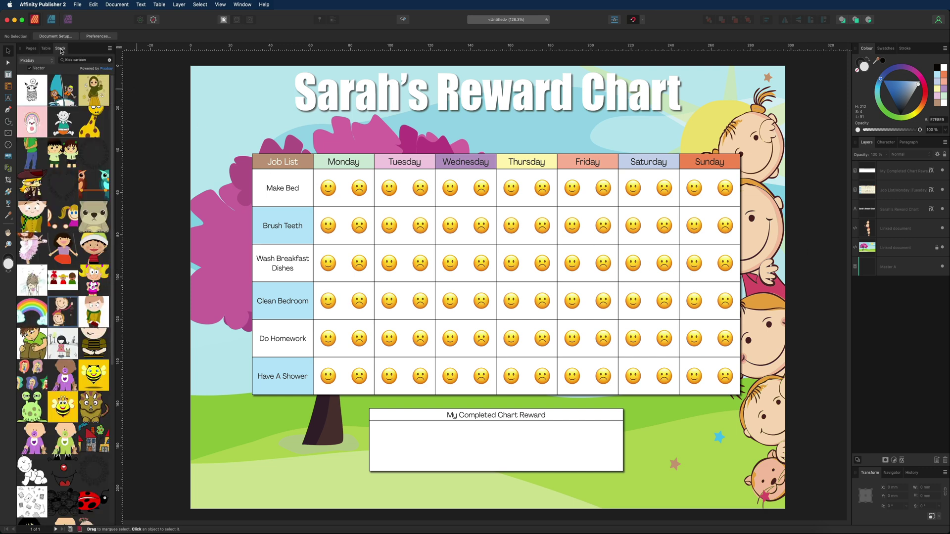
{"action": "left_click_drag", "start_coordinate": [70, 139], "coordinate": [287, 379]}
{"action": "left_click_drag", "start_coordinate": [270, 417], "coordinate": [317, 417]}
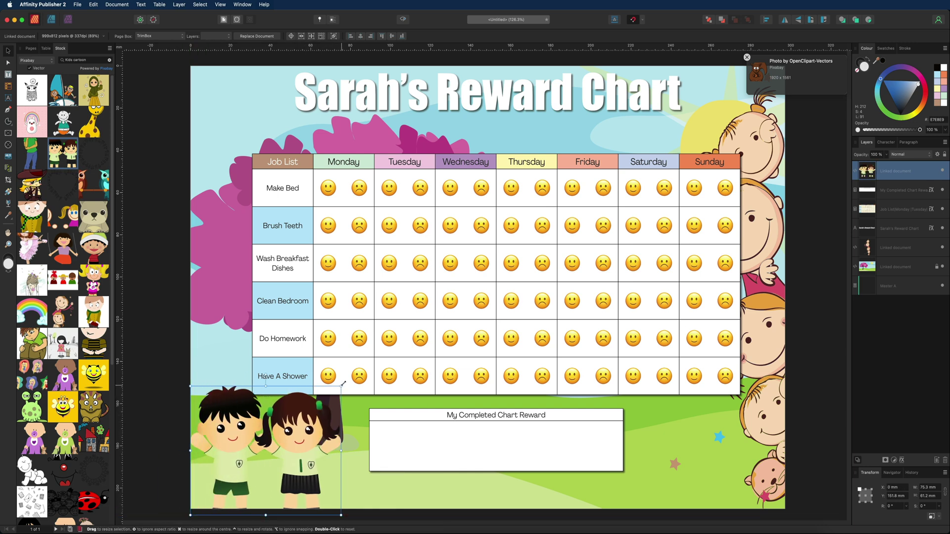
{"action": "left_click_drag", "start_coordinate": [343, 383], "coordinate": [345, 381]}
Add the stock teddy bear image, scale it to about 25 by 32 mm and seat it on top of the Job List cell.
{"action": "left_click_drag", "start_coordinate": [94, 216], "coordinate": [294, 175]}
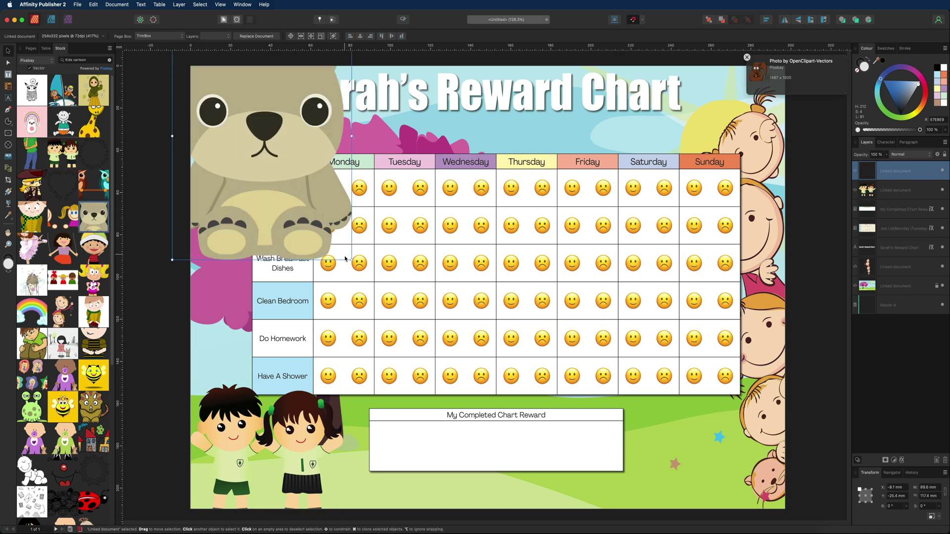
{"action": "left_click_drag", "start_coordinate": [344, 257], "coordinate": [288, 151]}
{"action": "left_click_drag", "start_coordinate": [307, 69], "coordinate": [286, 87]}
{"action": "left_click_drag", "start_coordinate": [281, 143], "coordinate": [280, 143]}
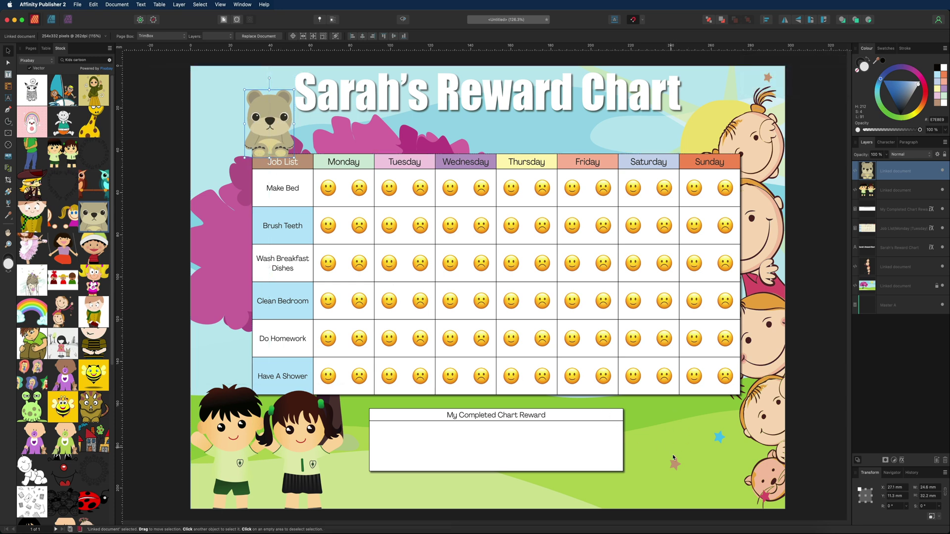
Add the stock giraffe image, scale it down and stand it on the page's bottom edge, right of the reward table.
{"action": "left_click_drag", "start_coordinate": [99, 122], "coordinate": [641, 369]}
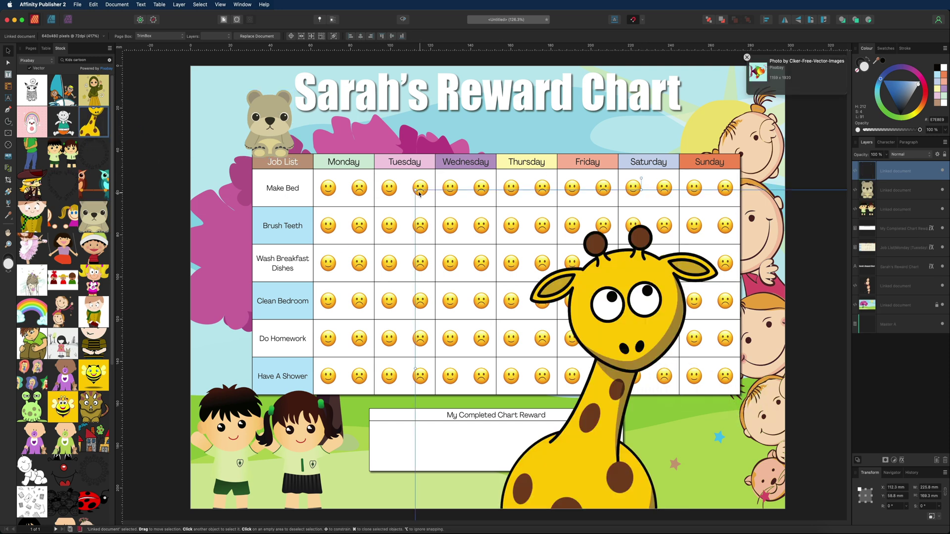
{"action": "left_click_drag", "start_coordinate": [415, 190], "coordinate": [715, 390]}
{"action": "left_click_drag", "start_coordinate": [768, 459], "coordinate": [698, 421]}
{"action": "left_click", "coordinate": [822, 264]}
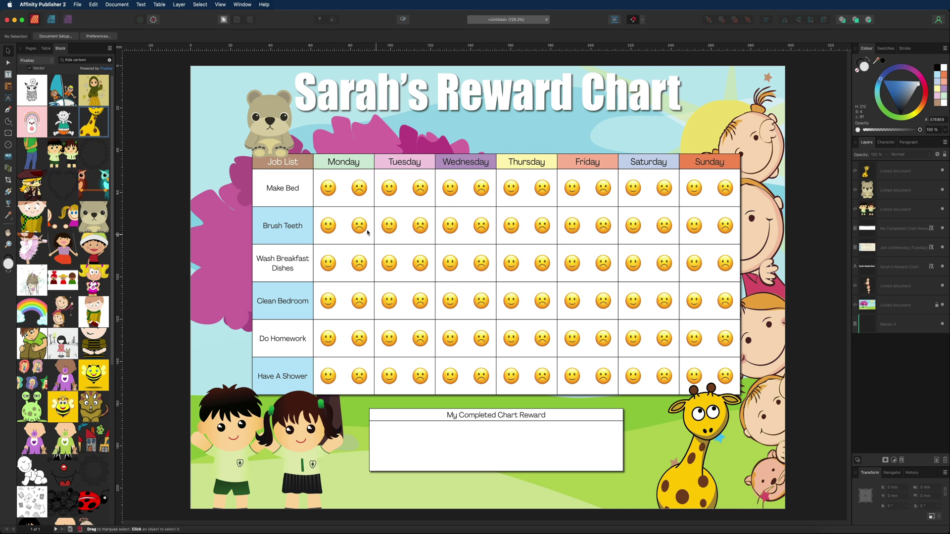
Clear the emojis from all day cells of the job table, and undo the deletion.
{"action": "left_click", "coordinate": [350, 188]}
{"action": "left_click_drag", "start_coordinate": [350, 188], "coordinate": [701, 369]}
{"action": "key", "text": "Delete"}
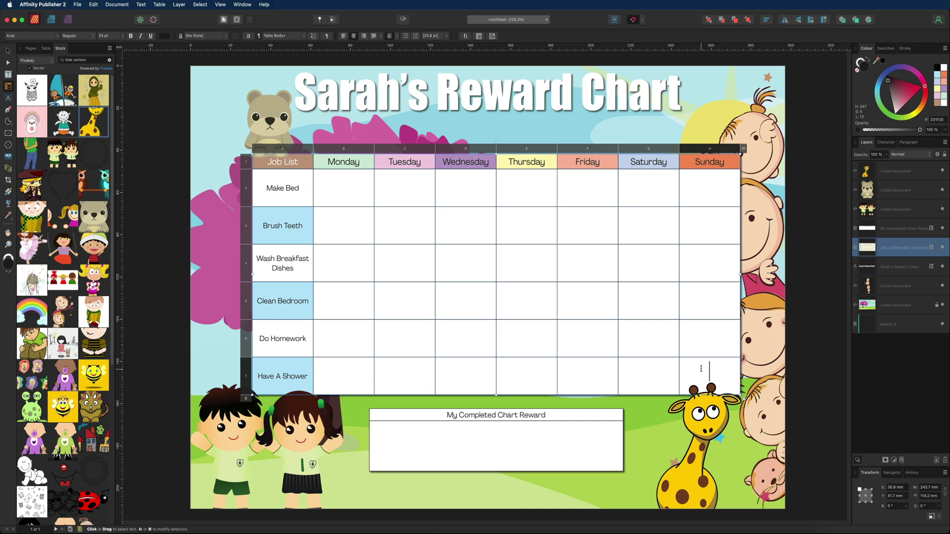
{"action": "key", "text": "super+z"}
Fill the whole Brush Teeth row, including its emoji cells, with light blue (B4EAFF).
{"action": "left_click", "coordinate": [294, 186]}
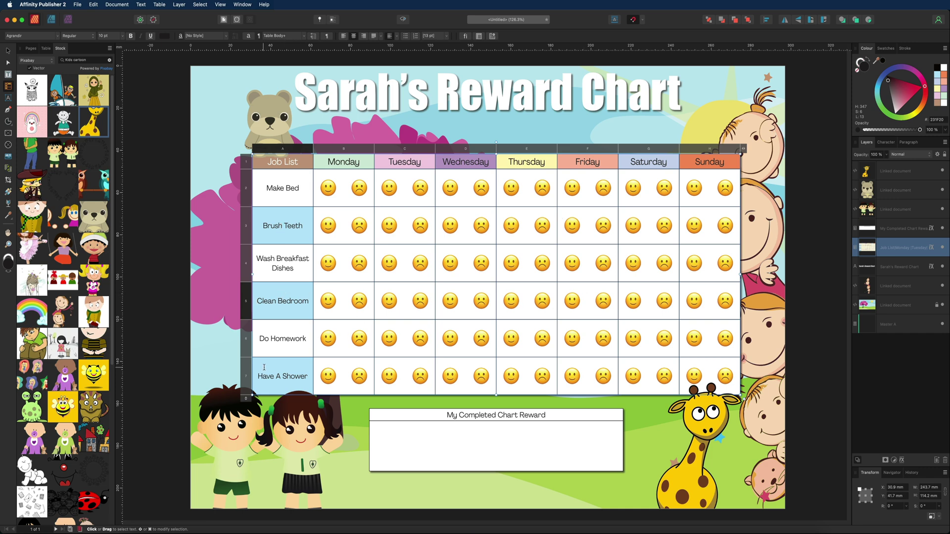
{"action": "left_click_drag", "start_coordinate": [305, 216], "coordinate": [709, 223]}
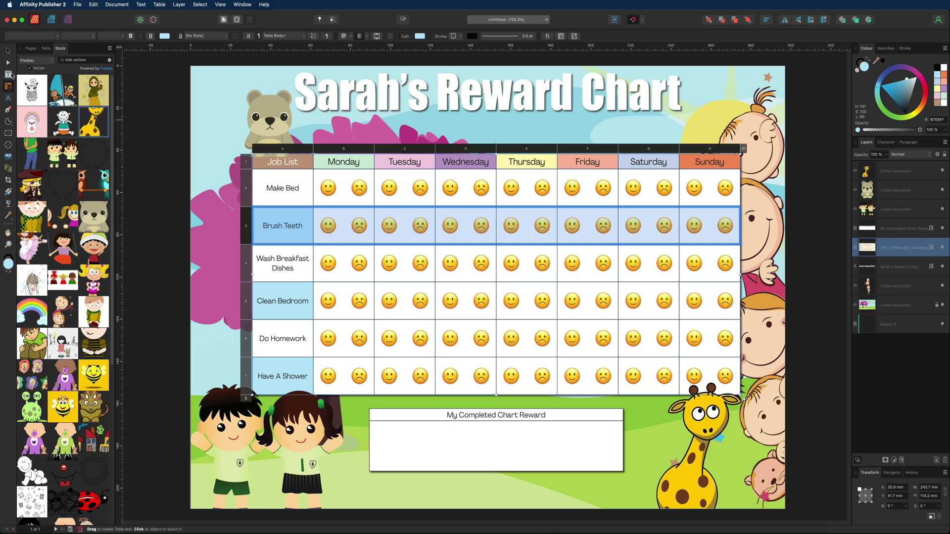
{"action": "left_click", "coordinate": [45, 48]}
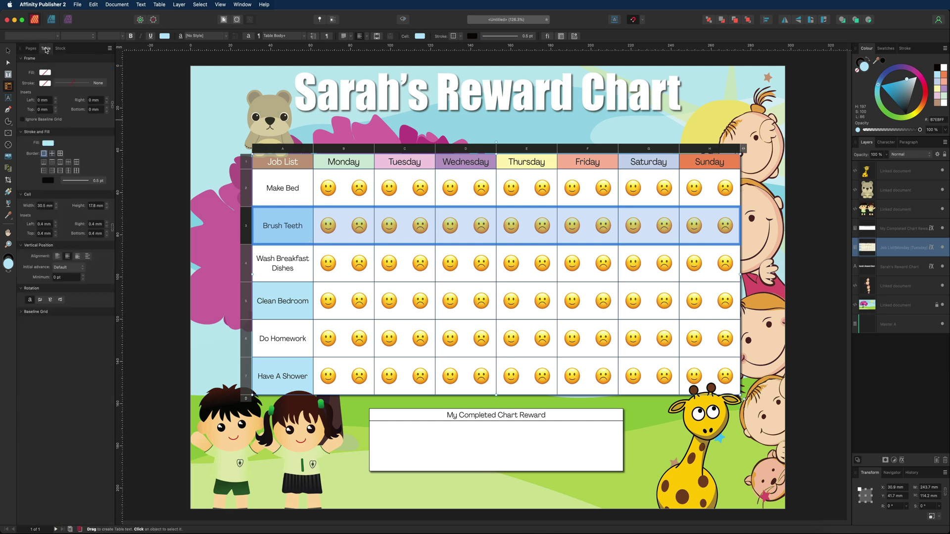
{"action": "left_click", "coordinate": [48, 143]}
{"action": "left_click", "coordinate": [97, 193]}
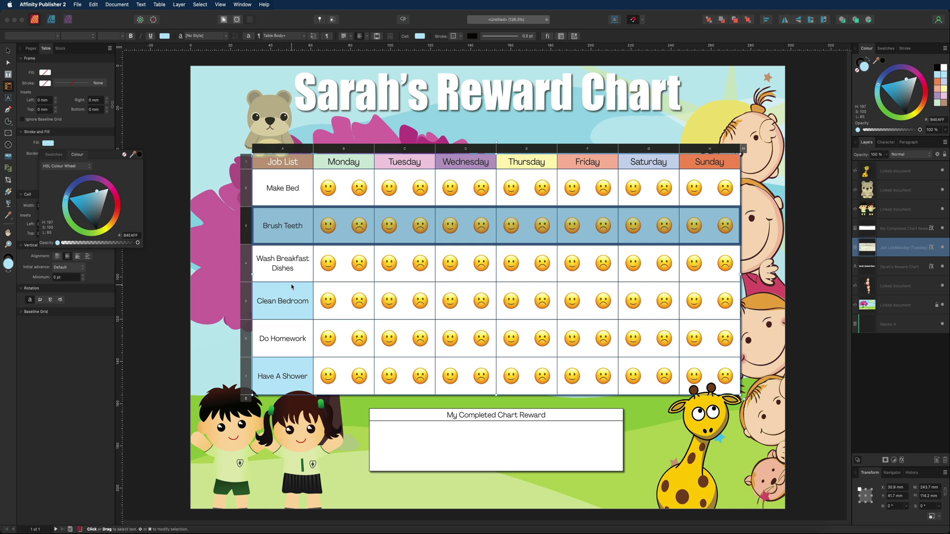
Fill the entire Clean Bedroom and Have A Shower rows with the same light blue (B4EAFF), and deselect the table.
{"action": "left_click", "coordinate": [283, 301]}
{"action": "left_click_drag", "start_coordinate": [283, 301], "coordinate": [688, 310]}
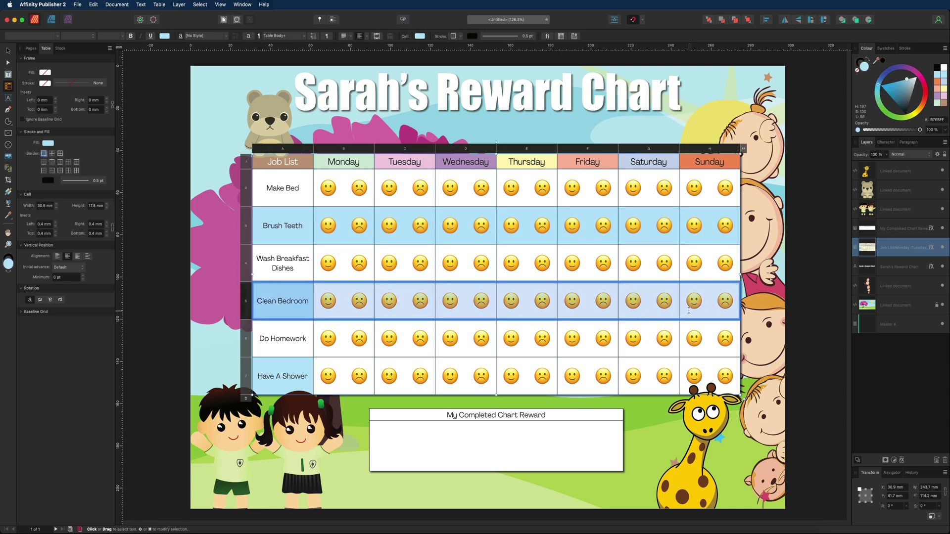
{"action": "left_click_drag", "start_coordinate": [287, 374], "coordinate": [689, 379]}
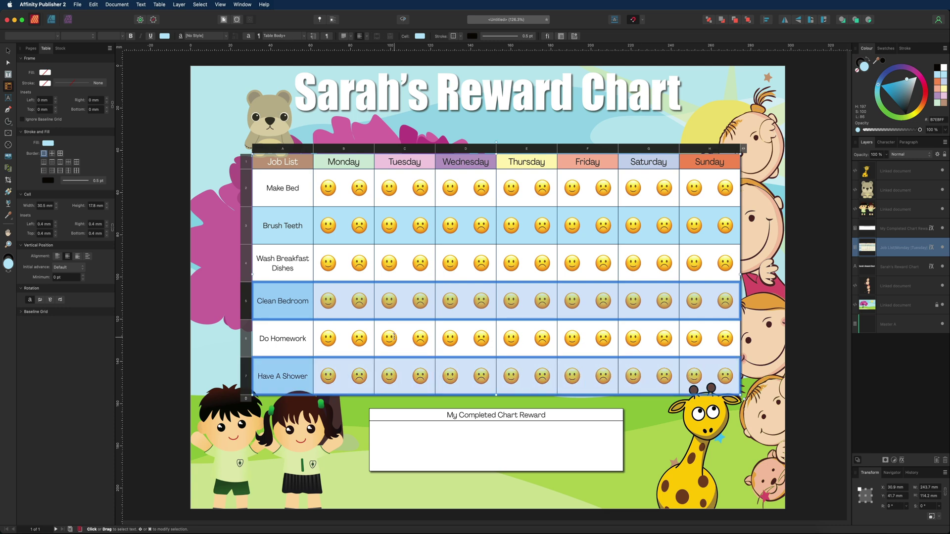
{"action": "left_click", "coordinate": [48, 143]}
{"action": "left_click", "coordinate": [96, 190]}
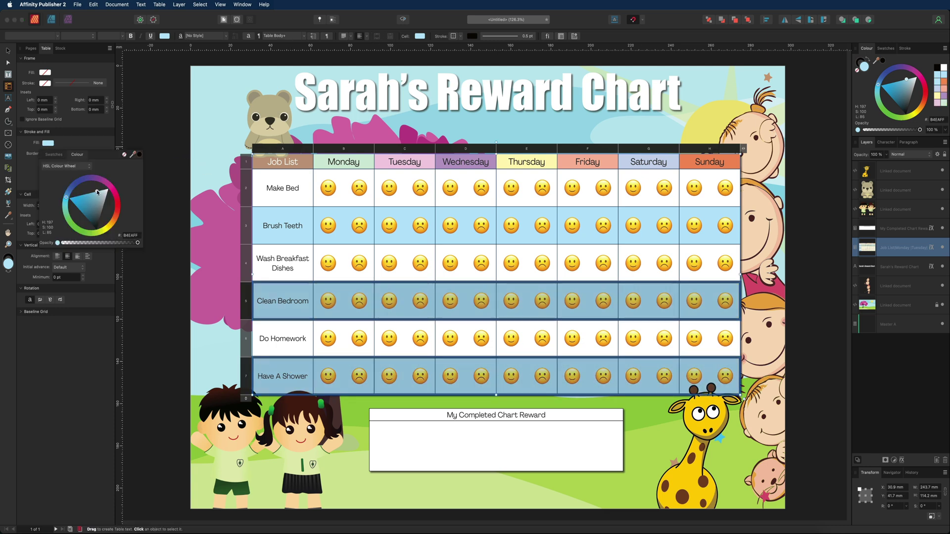
{"action": "left_click", "coordinate": [9, 50]}
{"action": "left_click", "coordinate": [155, 89]}
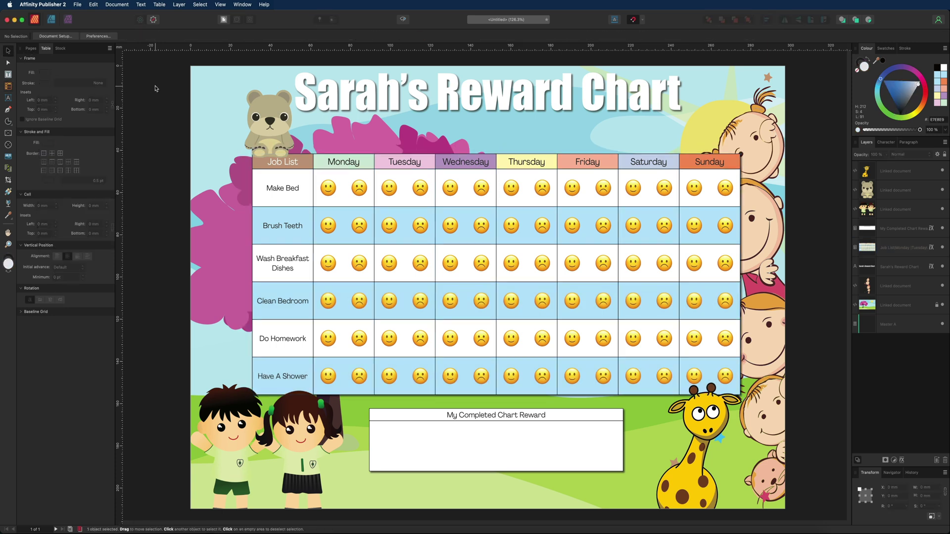